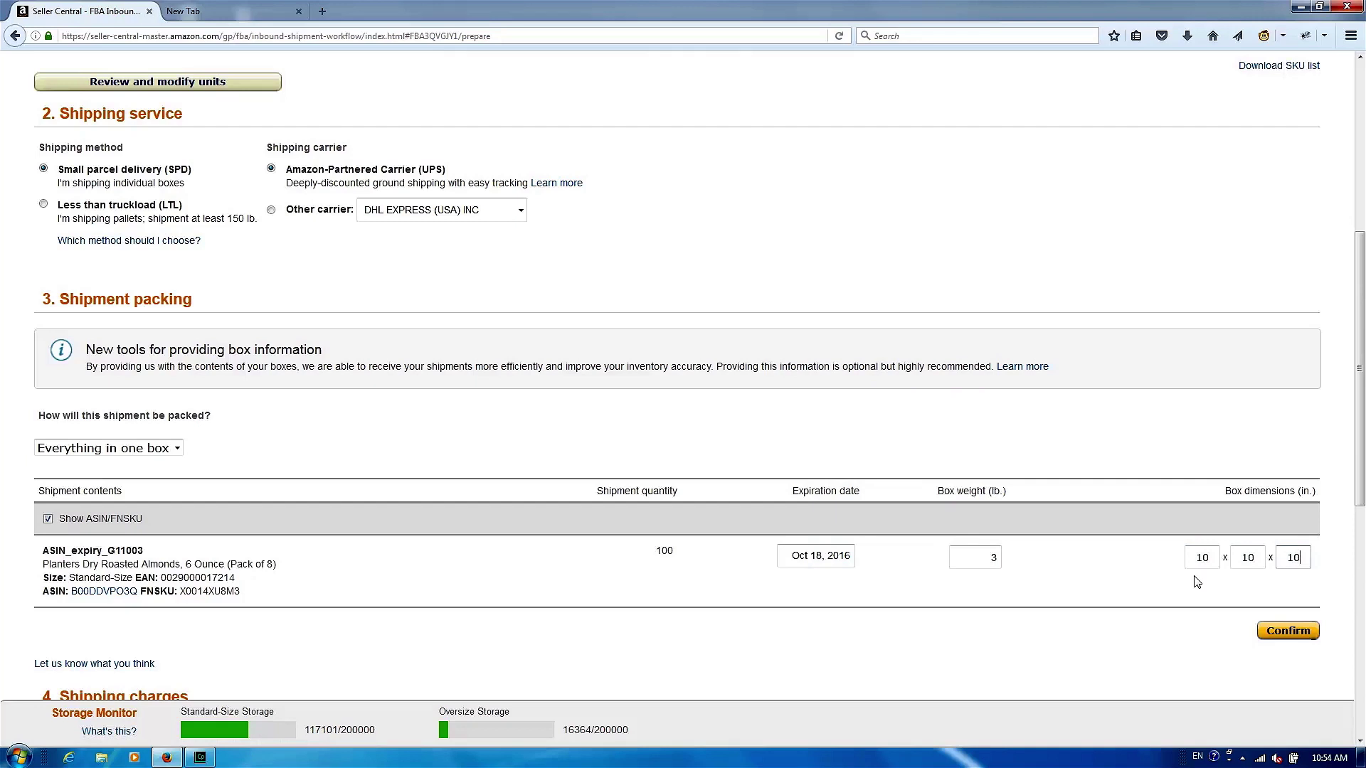
Confirm the packing details of the everything-in-one-box shipment
click(1278, 633)
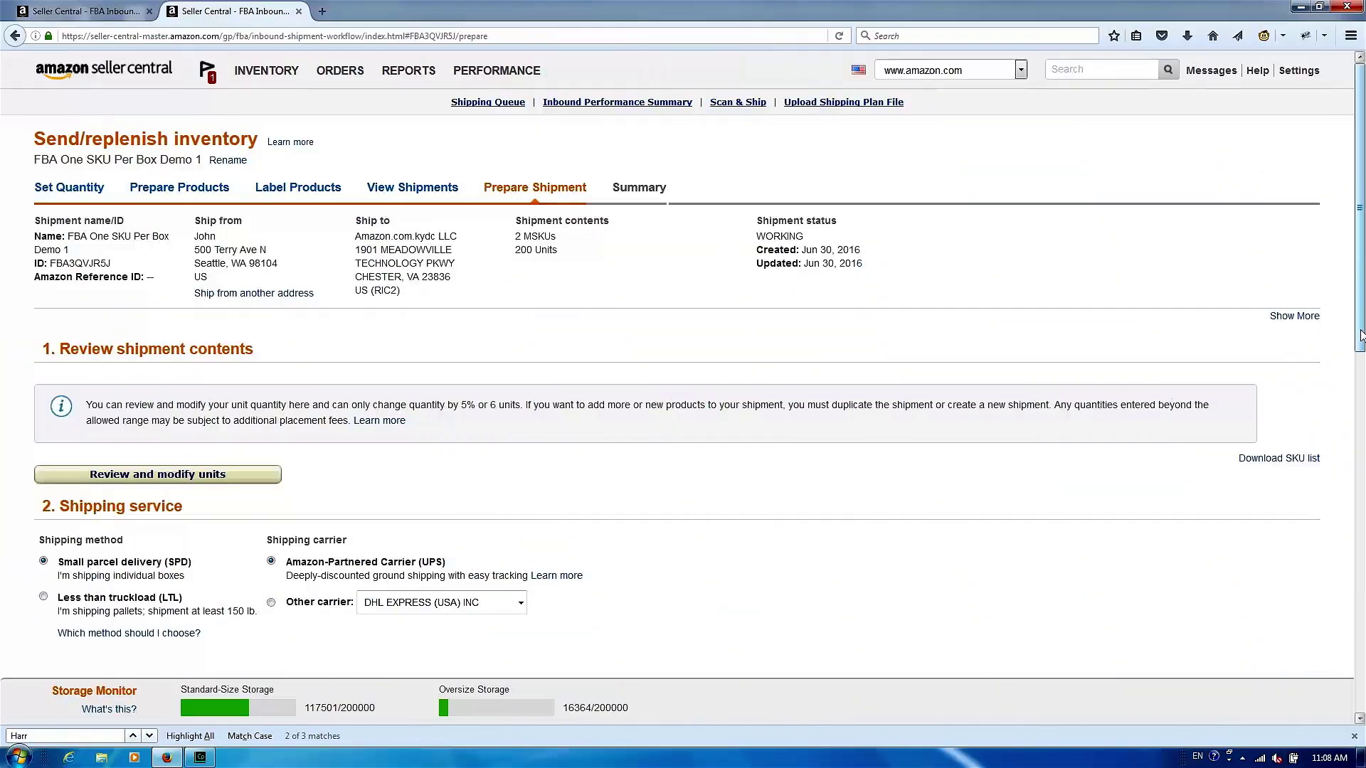
Set the FBA One SKU Per Box Demo 1 shipment's packing to One SKU per box and show the ASIN/FNSKU details
drag(1361, 335, 1361, 562)
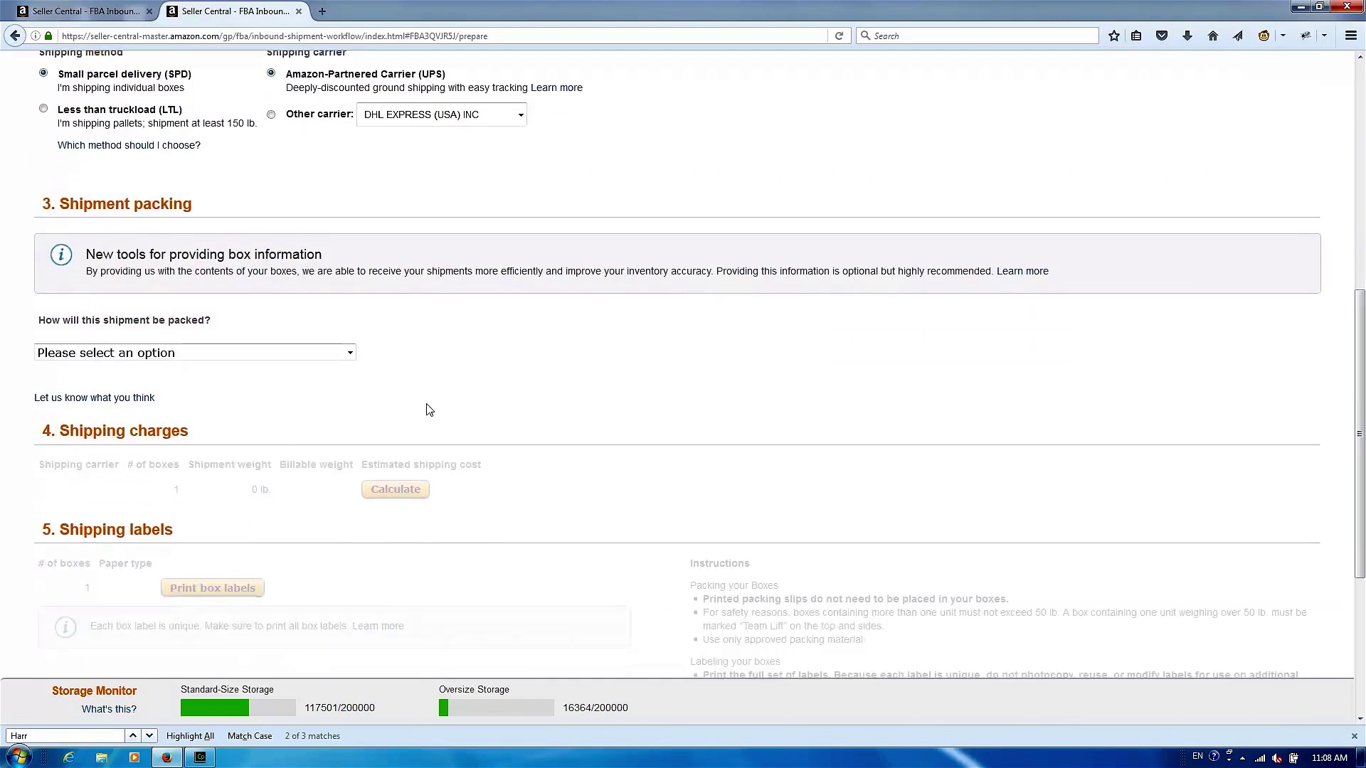
click(349, 353)
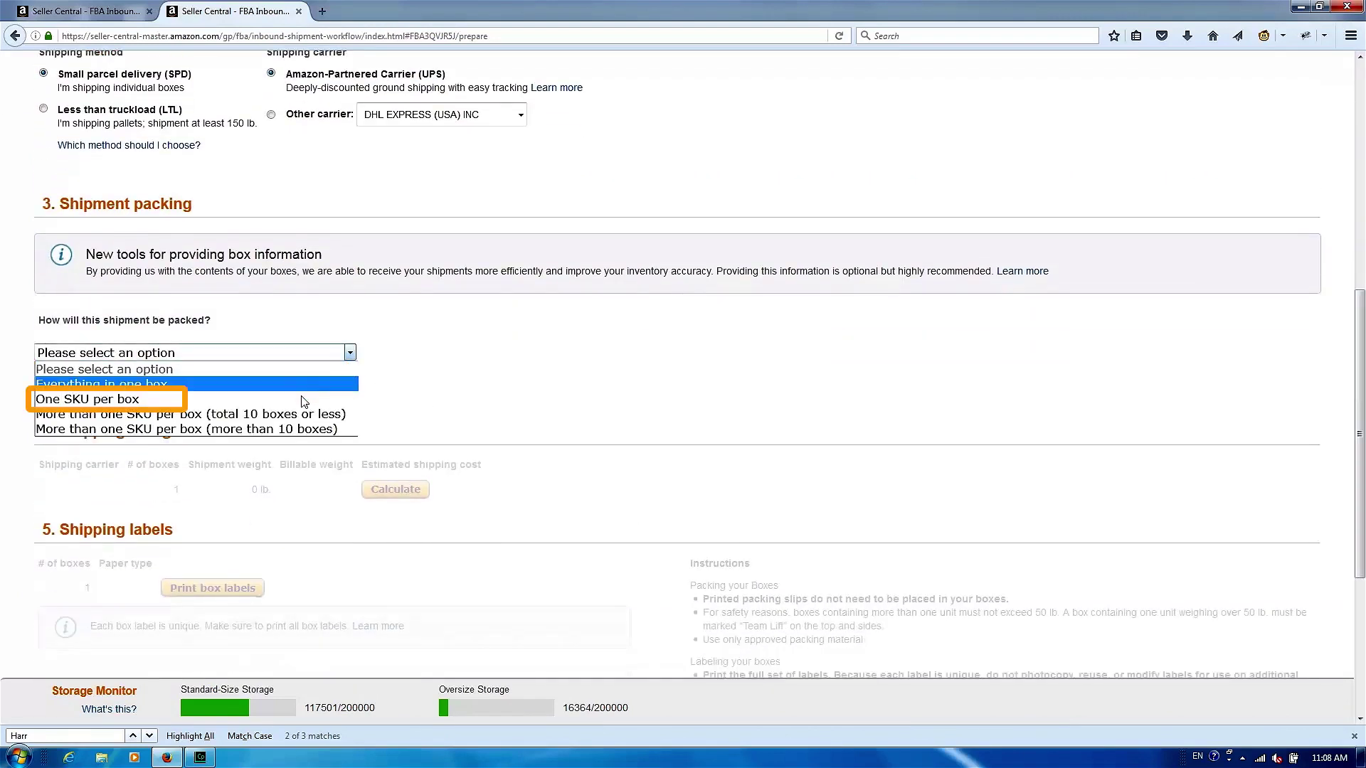
click(299, 400)
scroll(214, 402, down, 5)
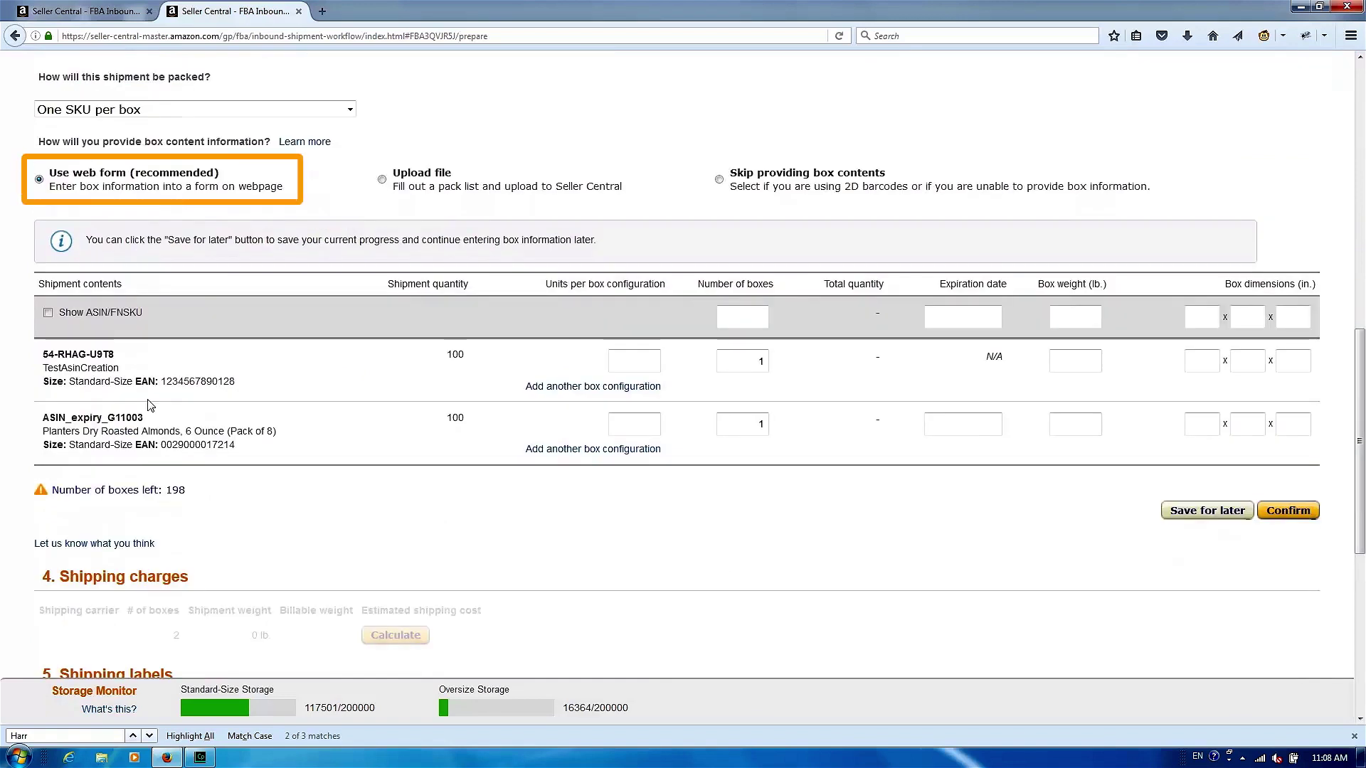
click(48, 312)
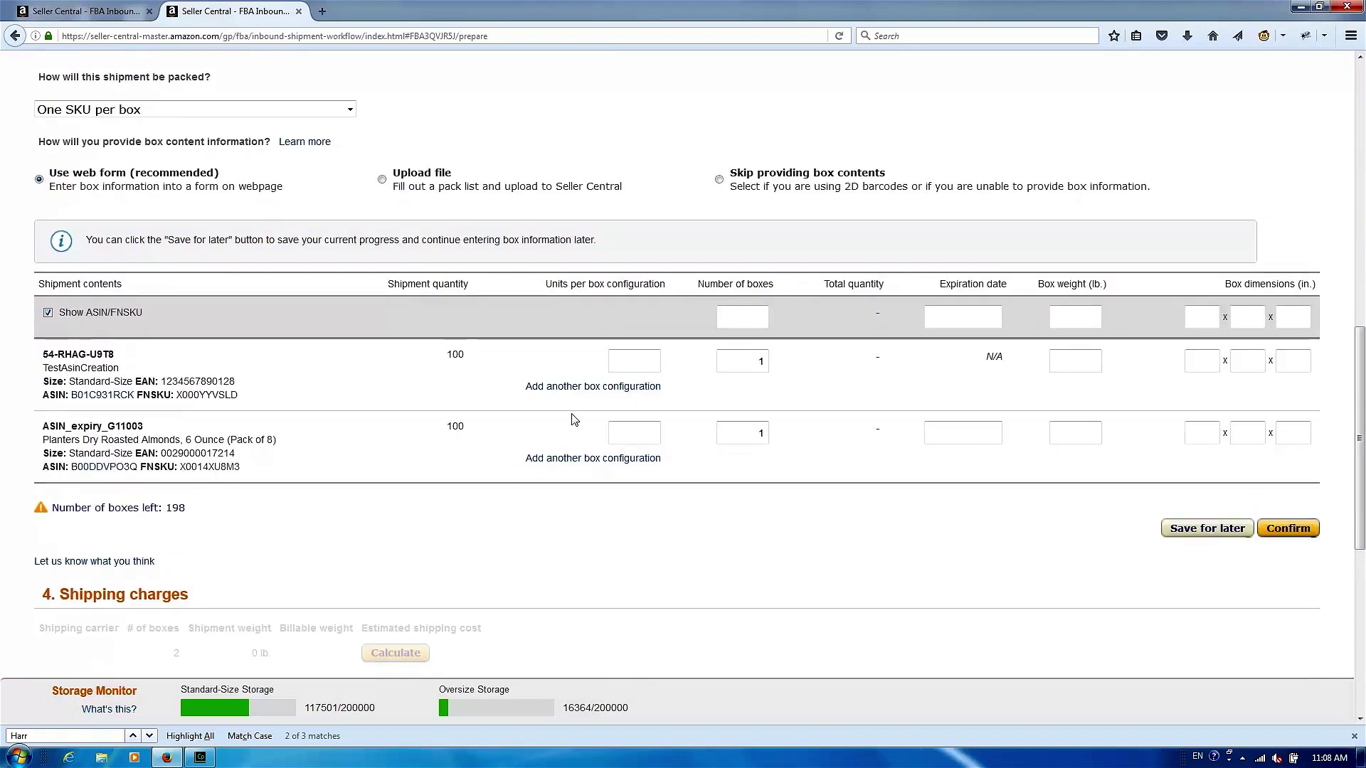
Configure TestAsinCreation as 50 units per box in 2 boxes, each 3 lb and 10 x 10 x 10 in
click(638, 366)
text(50)
double_click(760, 363)
text(2)
click(1198, 363)
text(10)
click(1296, 361)
text(10)
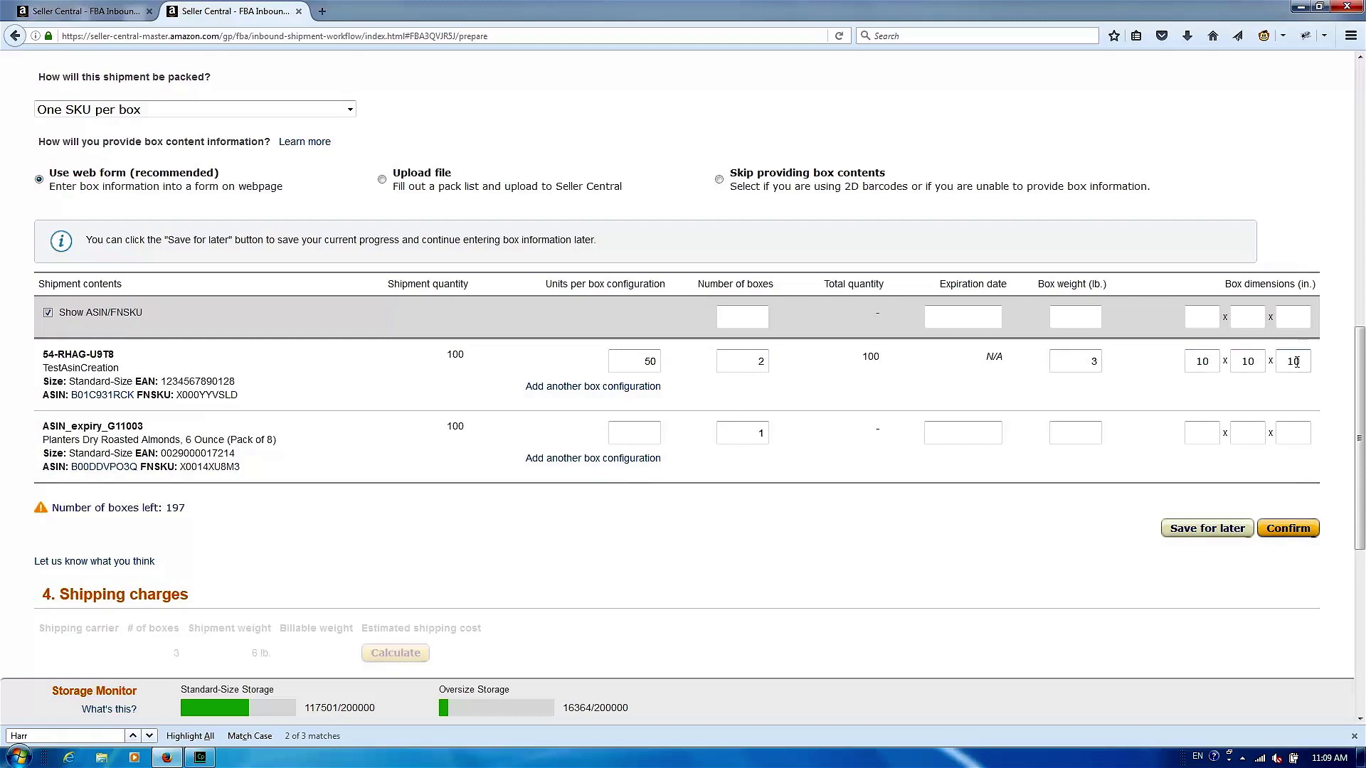
Set the Planters almonds to 25 units per box, 2 boxes and expiration date Oct 19, 2017
drag(755, 435, 774, 435)
text(2)
click(965, 438)
click(1087, 461)
click(1053, 485)
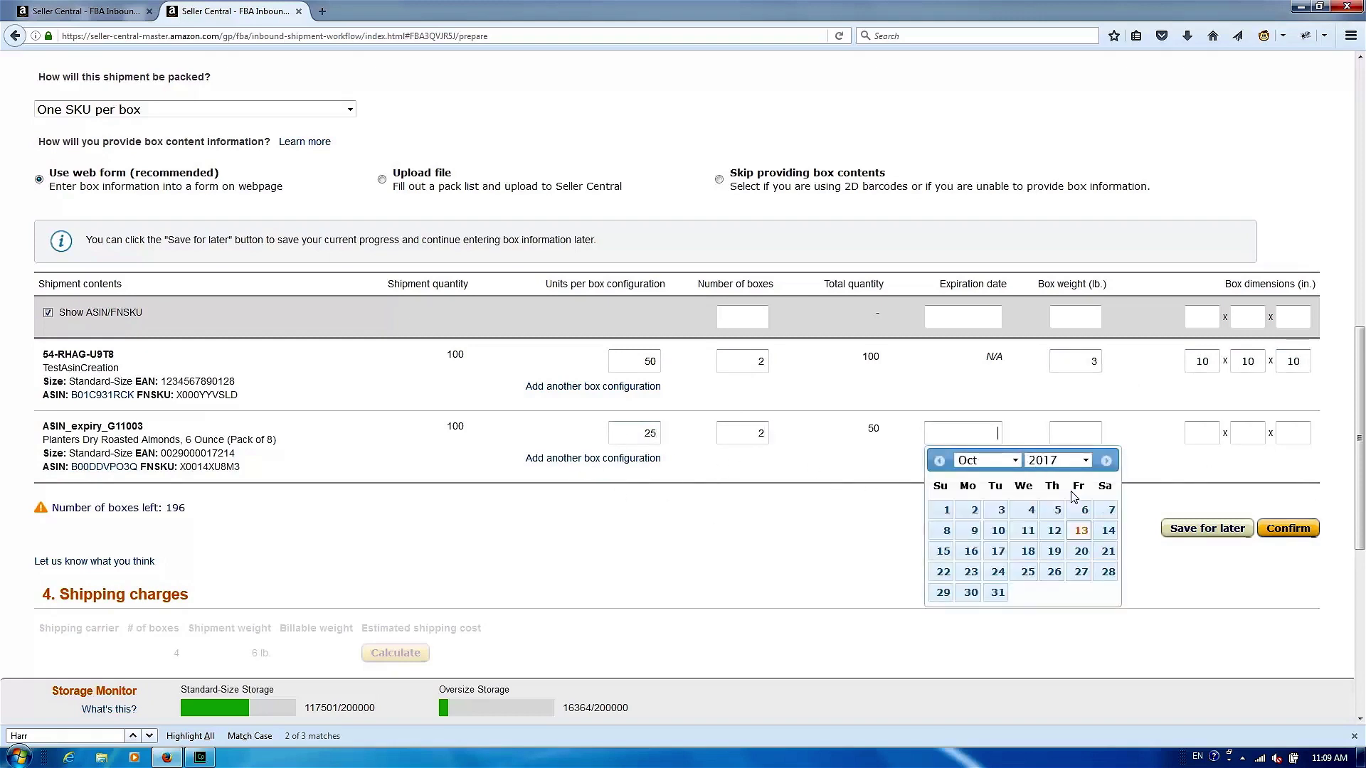
click(1052, 550)
Set the almonds' box weight to 2 lb and the box dimensions to 10 x 10 x 10 in
click(1087, 435)
click(1203, 433)
text(10)
click(1249, 433)
text(10)
click(1282, 432)
text(10)
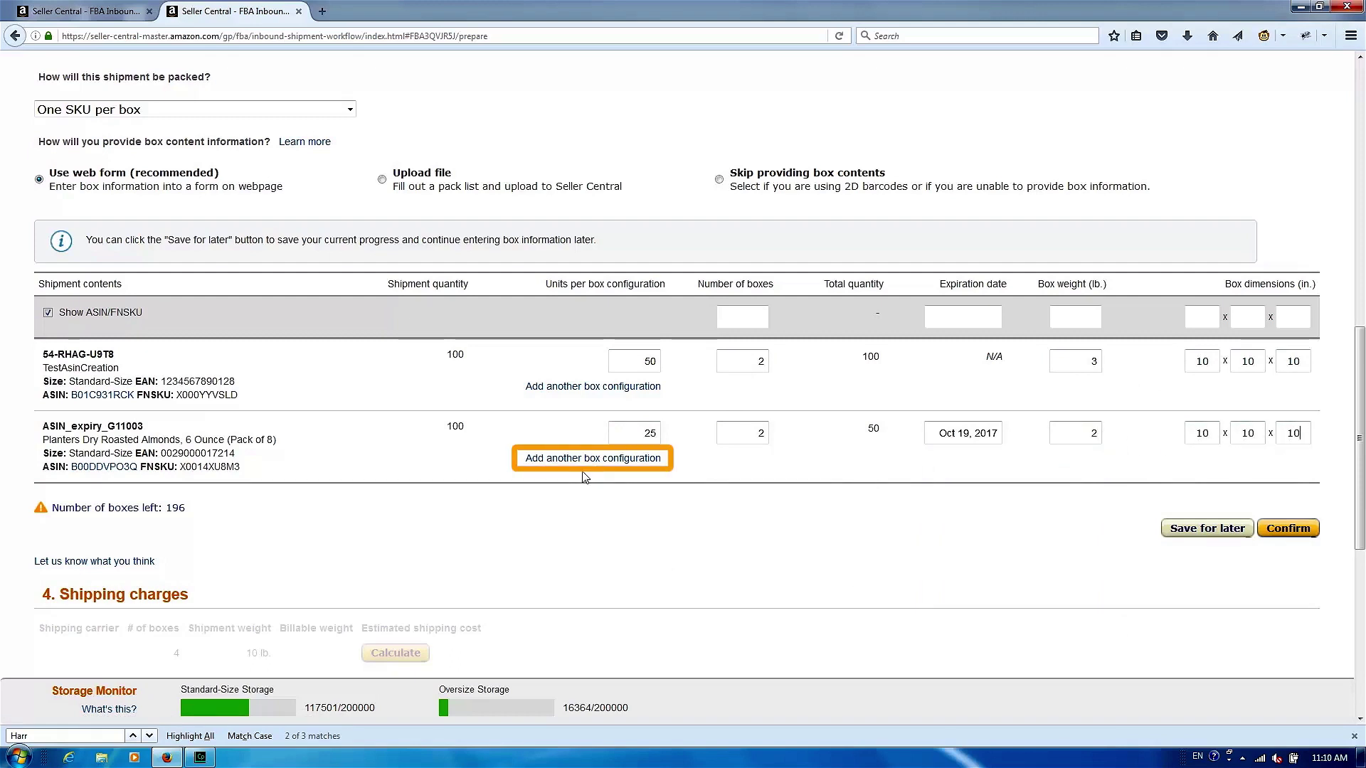
Add a second box configuration for the almonds with 25 units per box, 2 boxes and expiration date Oct 17, 2018
click(622, 458)
text(25)
double_click(744, 466)
text(2)
click(959, 467)
click(1061, 492)
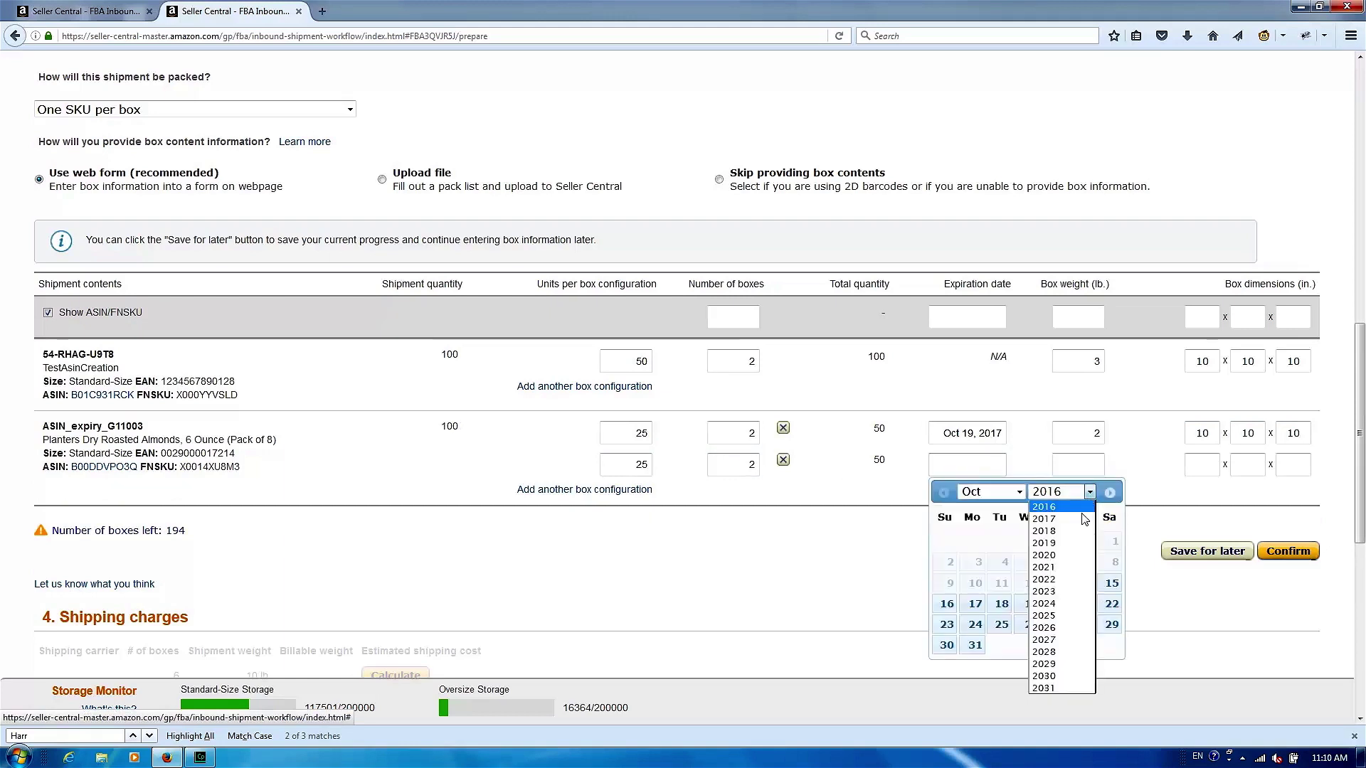
click(1052, 535)
click(1027, 582)
Give the second almond configuration a 2 lb weight and 10 x 10 x 10 in. dimensions, and confirm the shipment packing
click(1088, 469)
text(2)
click(1201, 465)
text(10)
click(1247, 465)
text(10)
click(1293, 465)
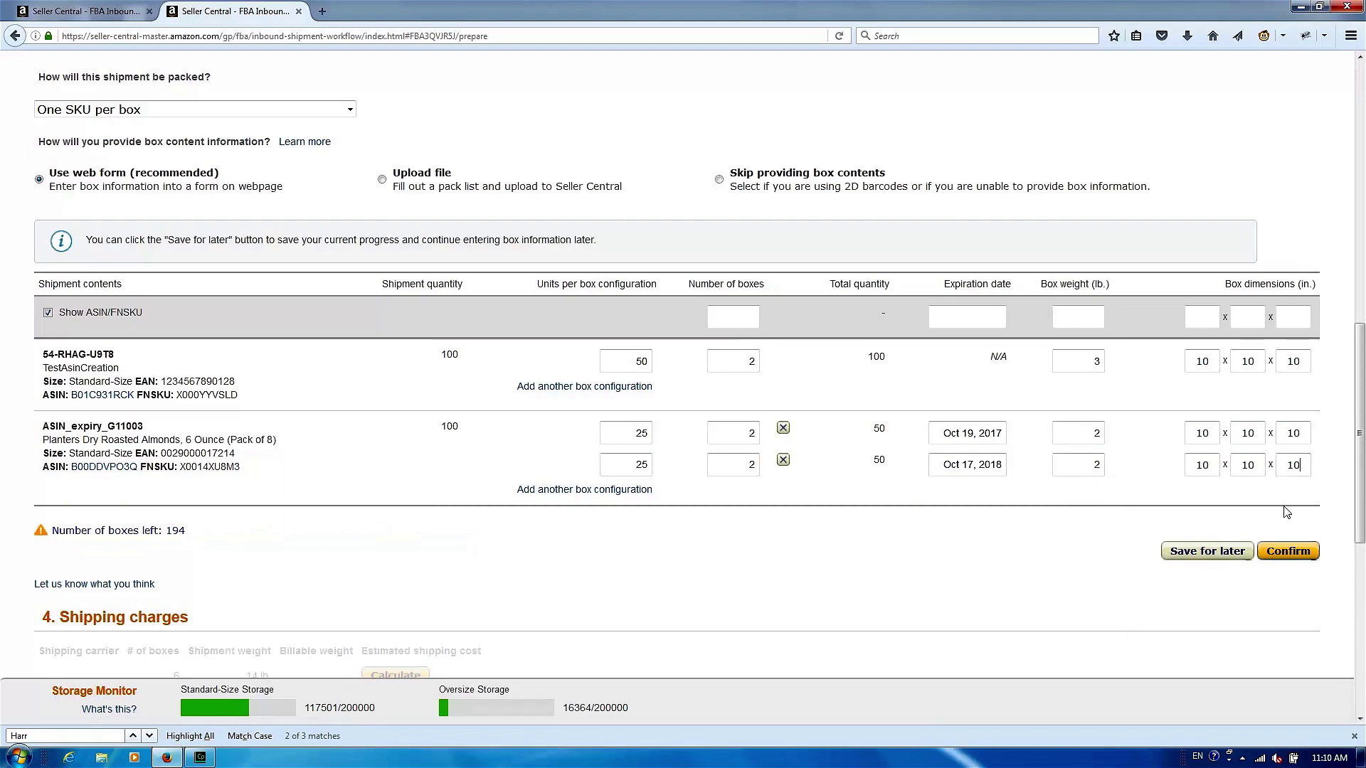
click(1291, 554)
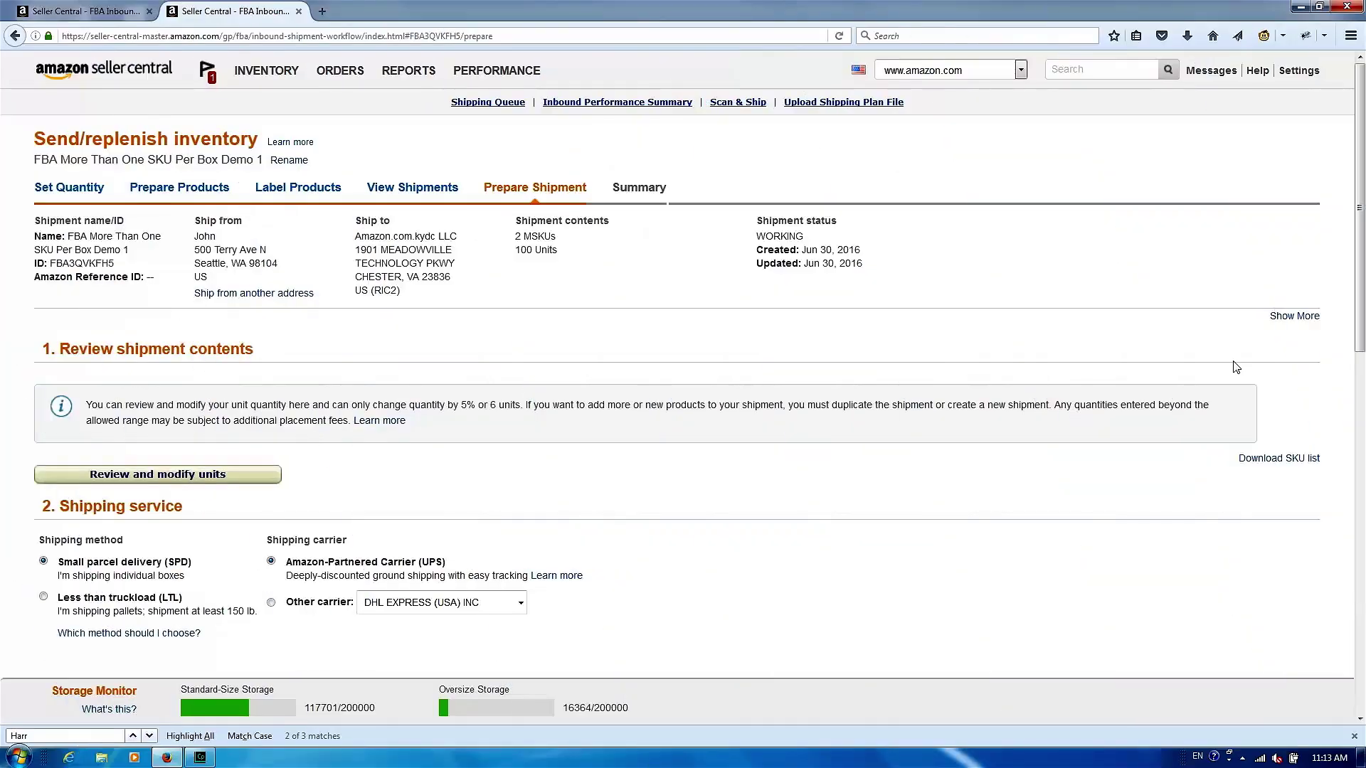
Set the FBA More Than One SKU Per Box Demo 1 shipment to More than one SKU per box (10 boxes or less) with 2 boxes
scroll(1333, 369, down, 7)
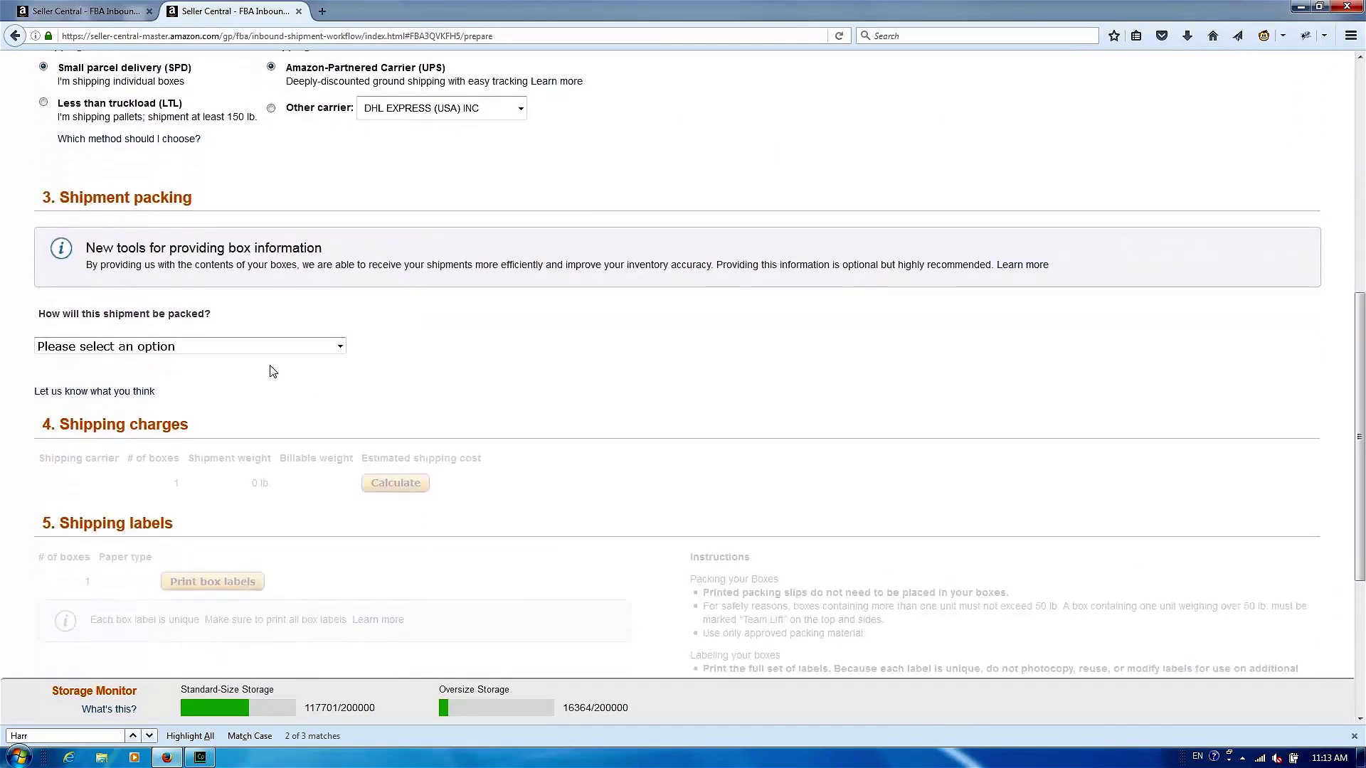
click(340, 347)
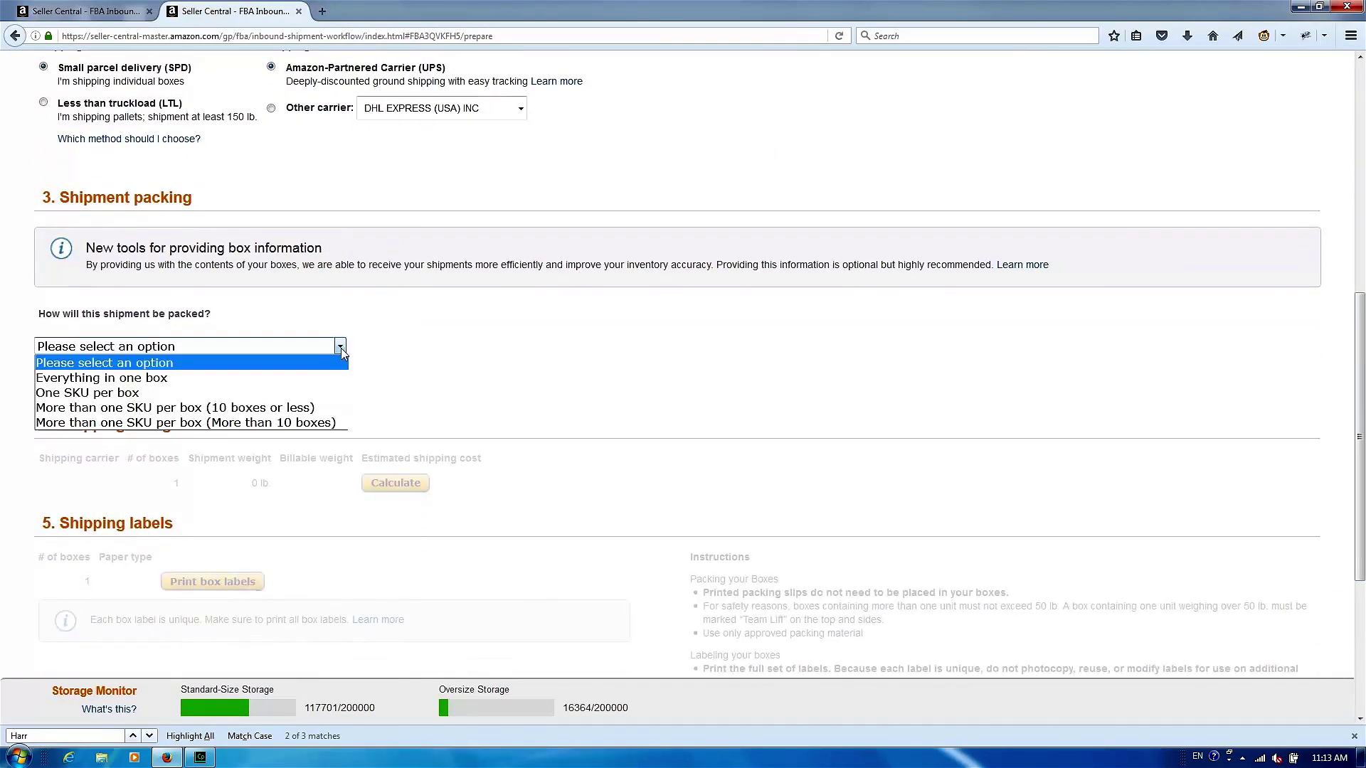
click(276, 410)
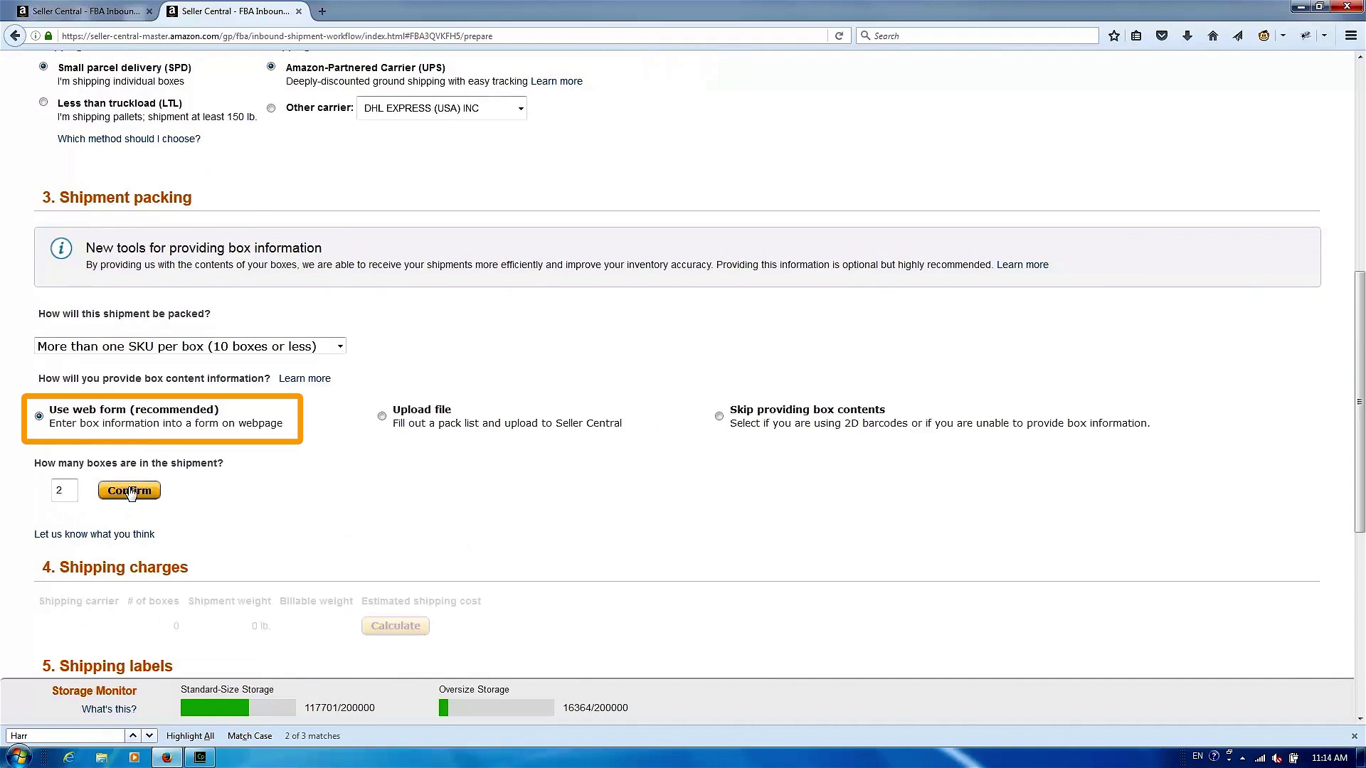
click(130, 491)
Allocate 25 units of TestAsinCreation to box 1 and 25 units to box 2
scroll(1359, 492, down, 3)
scroll(1359, 492, down, 3)
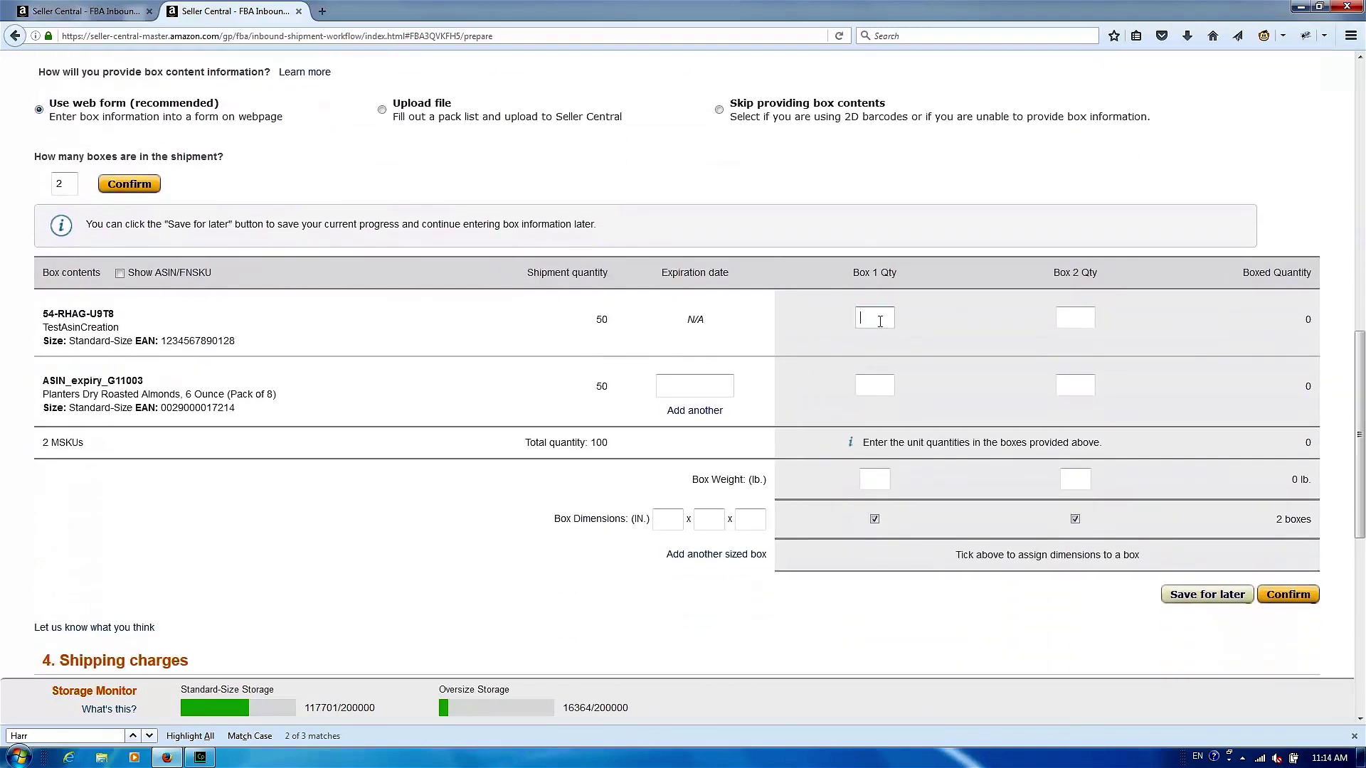
click(1078, 319)
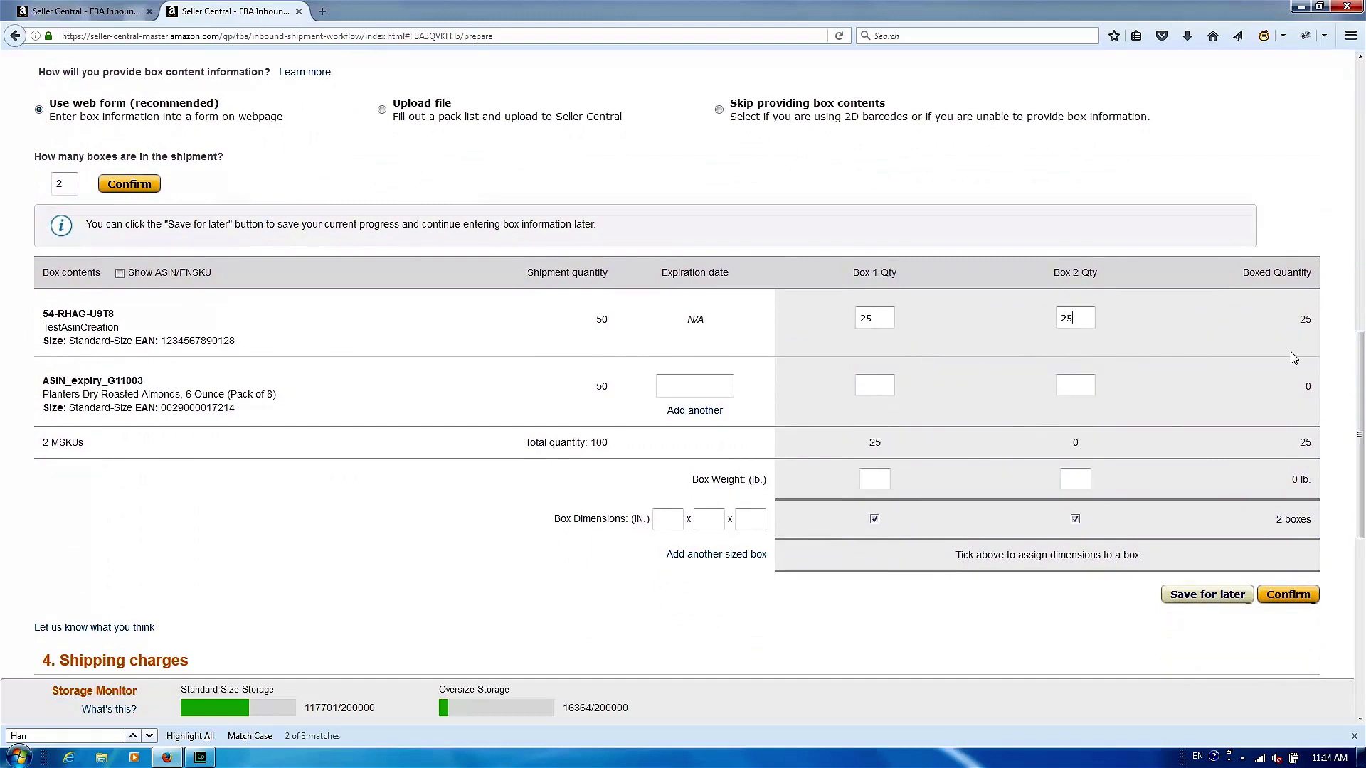
Set the almonds' expiration date to Mar 14, 2018, with 20 units in box 1 and 30 in box 2
click(694, 385)
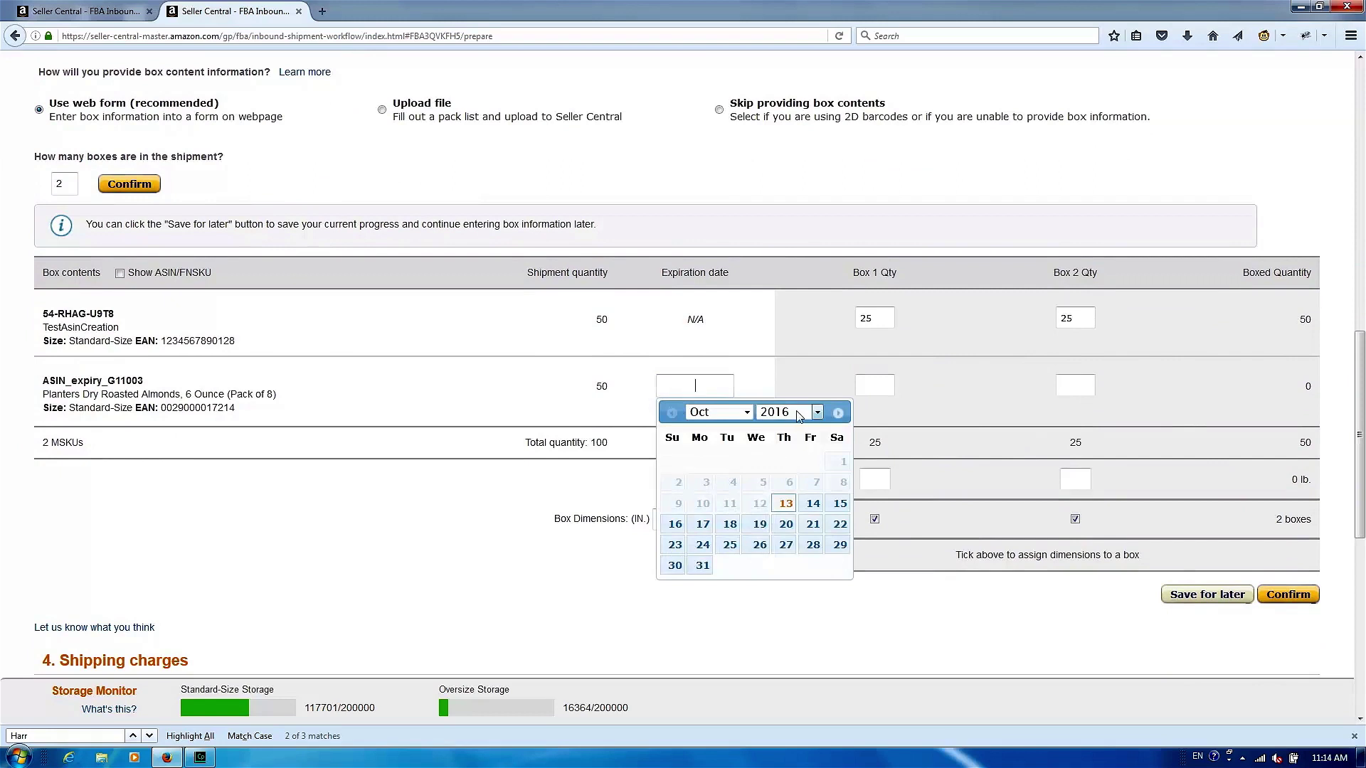
click(818, 414)
click(778, 438)
click(739, 413)
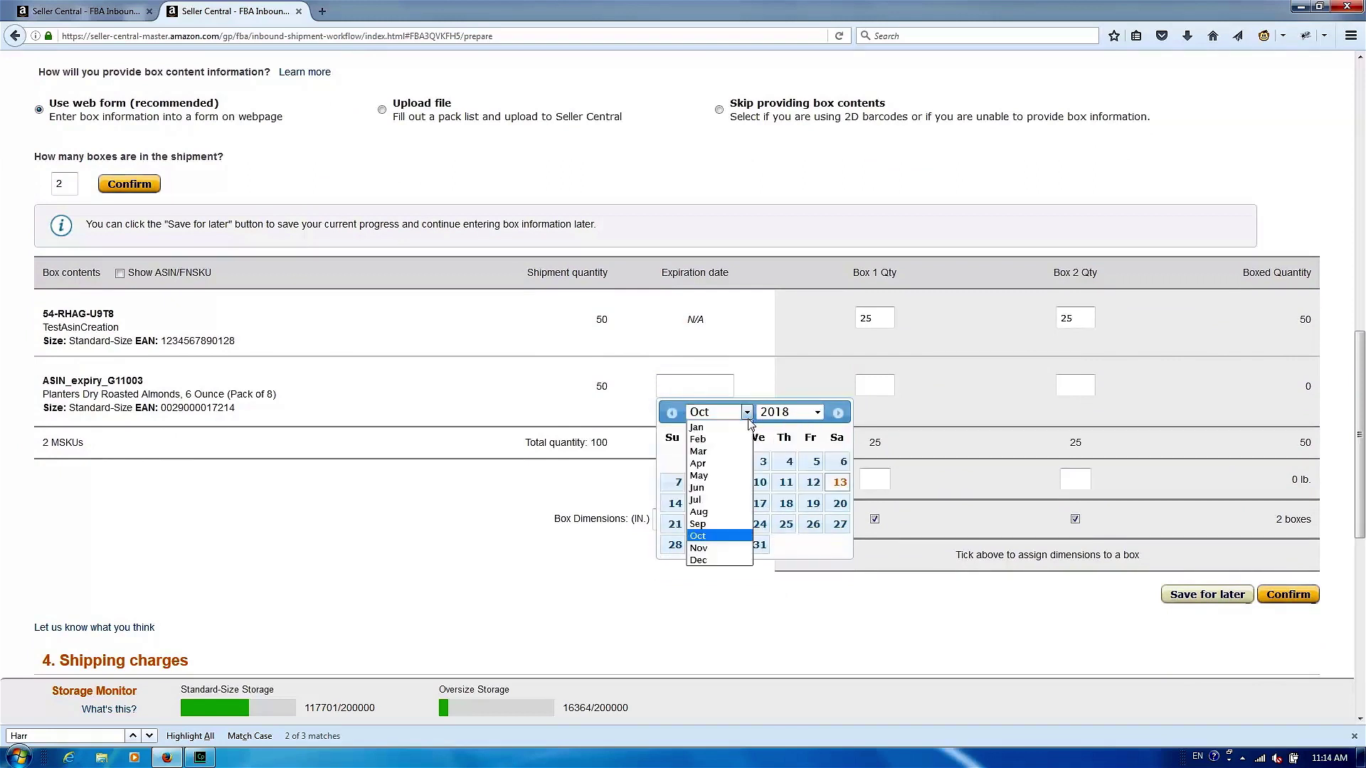
click(734, 453)
click(756, 503)
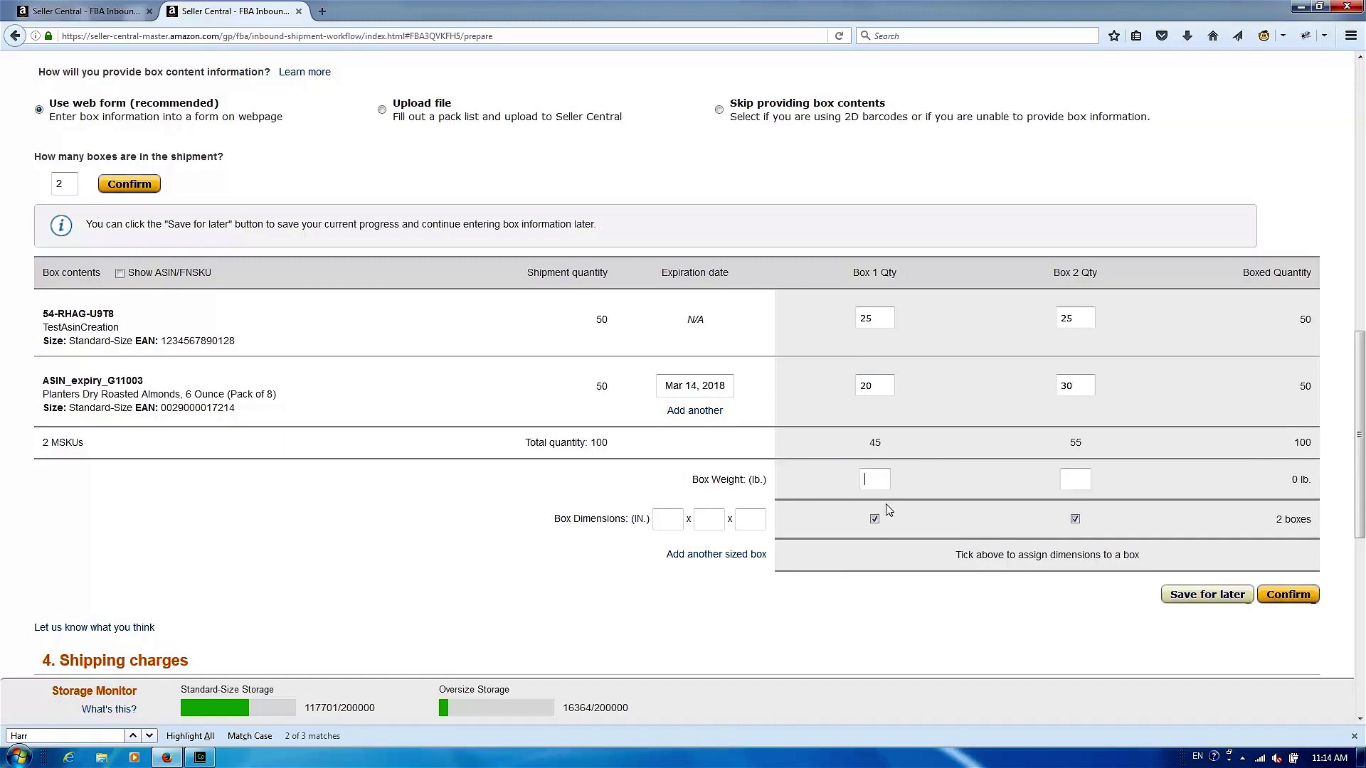
Fill in the weights of both boxes and the shared box dimensions starting with 10 in., and confirm the packing
click(1074, 479)
click(669, 517)
text(10)
click(1289, 598)
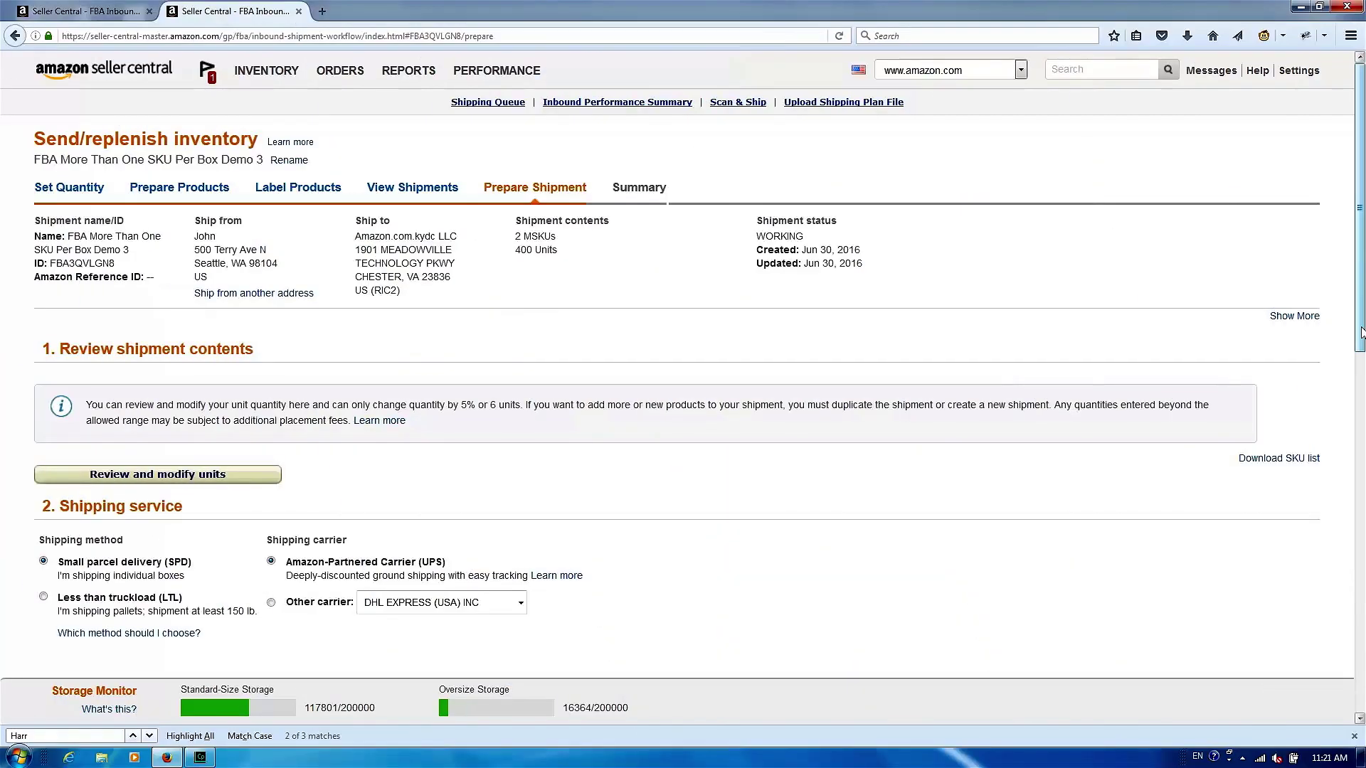
Set the FBA More Than One SKU Per Box Demo 3 shipment's packing to More than one SKU per box (more than 10 boxes)
drag(1361, 332, 1362, 545)
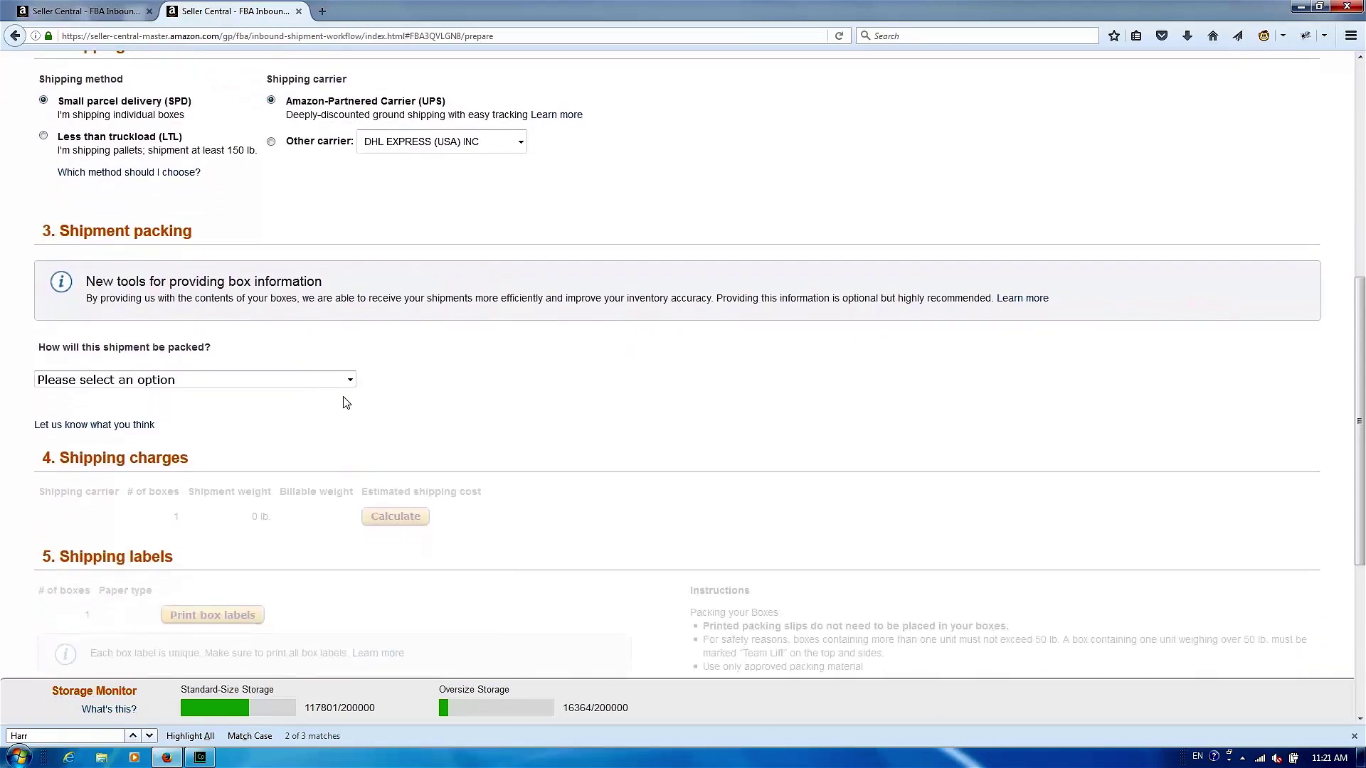
click(349, 380)
click(313, 459)
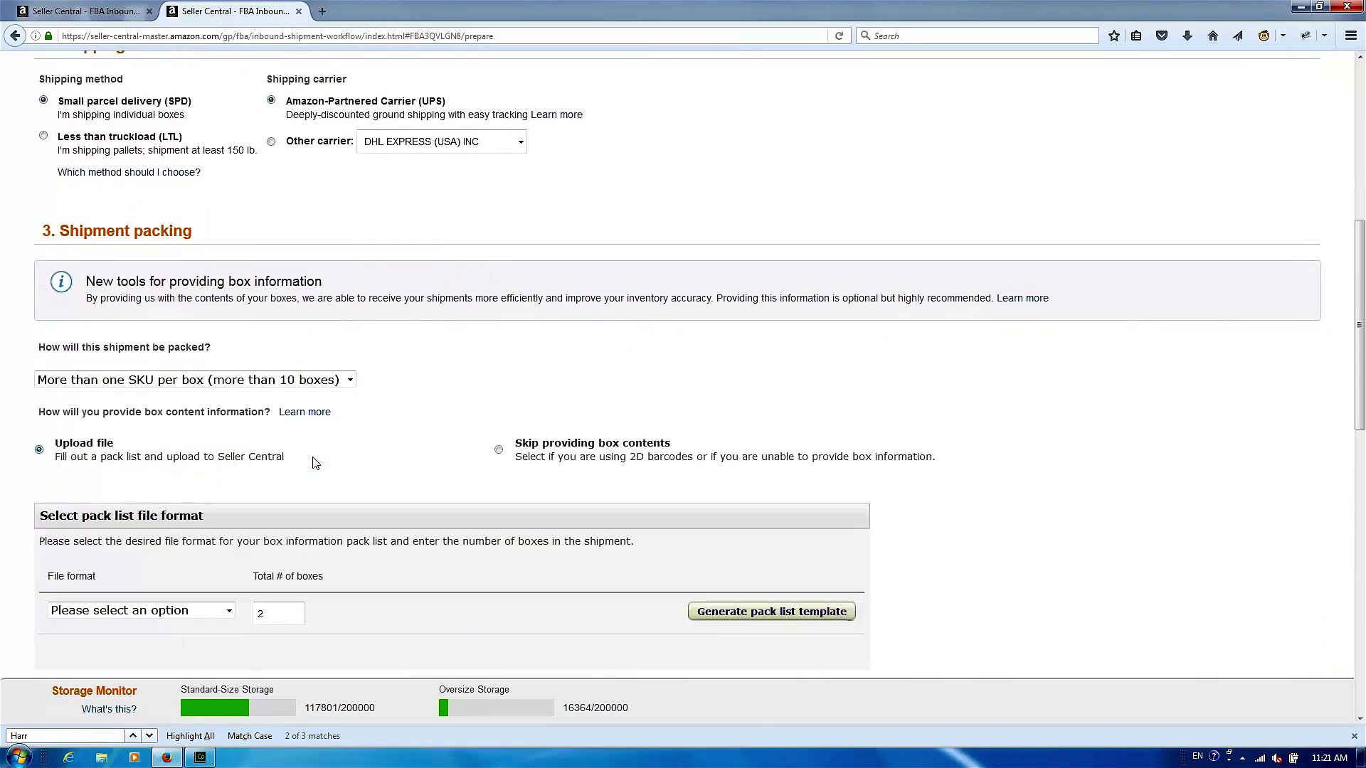
Generate an Excel (.xlsx) pack list template for 11 boxes
scroll(507, 613, down, 5)
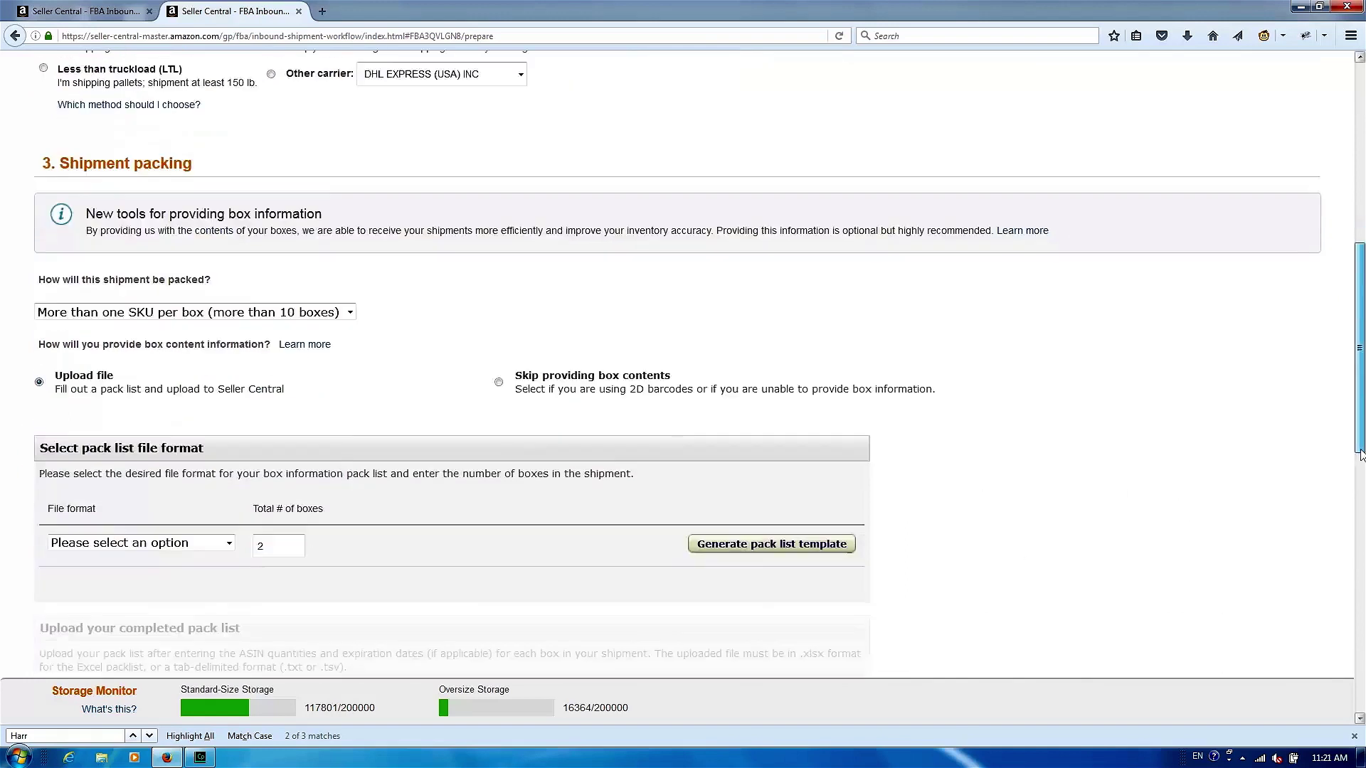
click(177, 247)
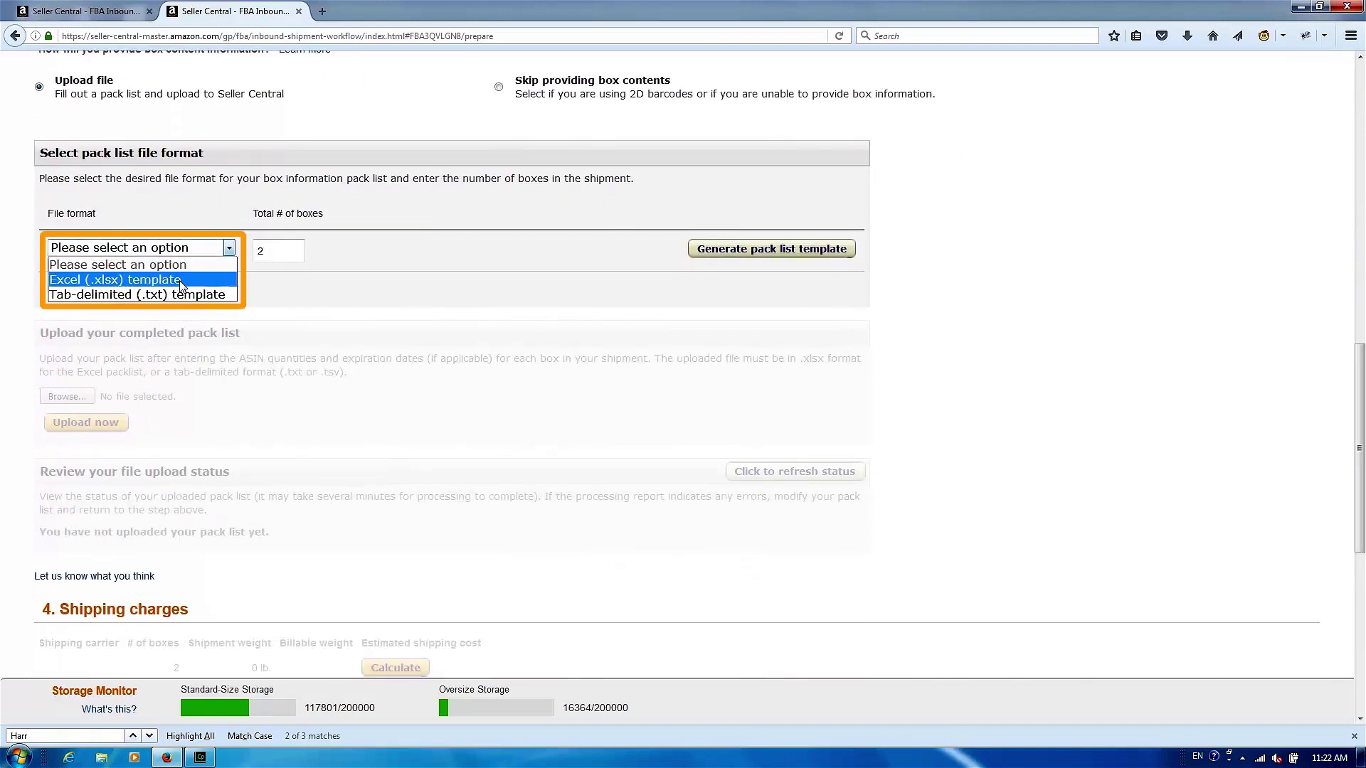
click(181, 286)
double_click(254, 253)
text(11)
click(701, 253)
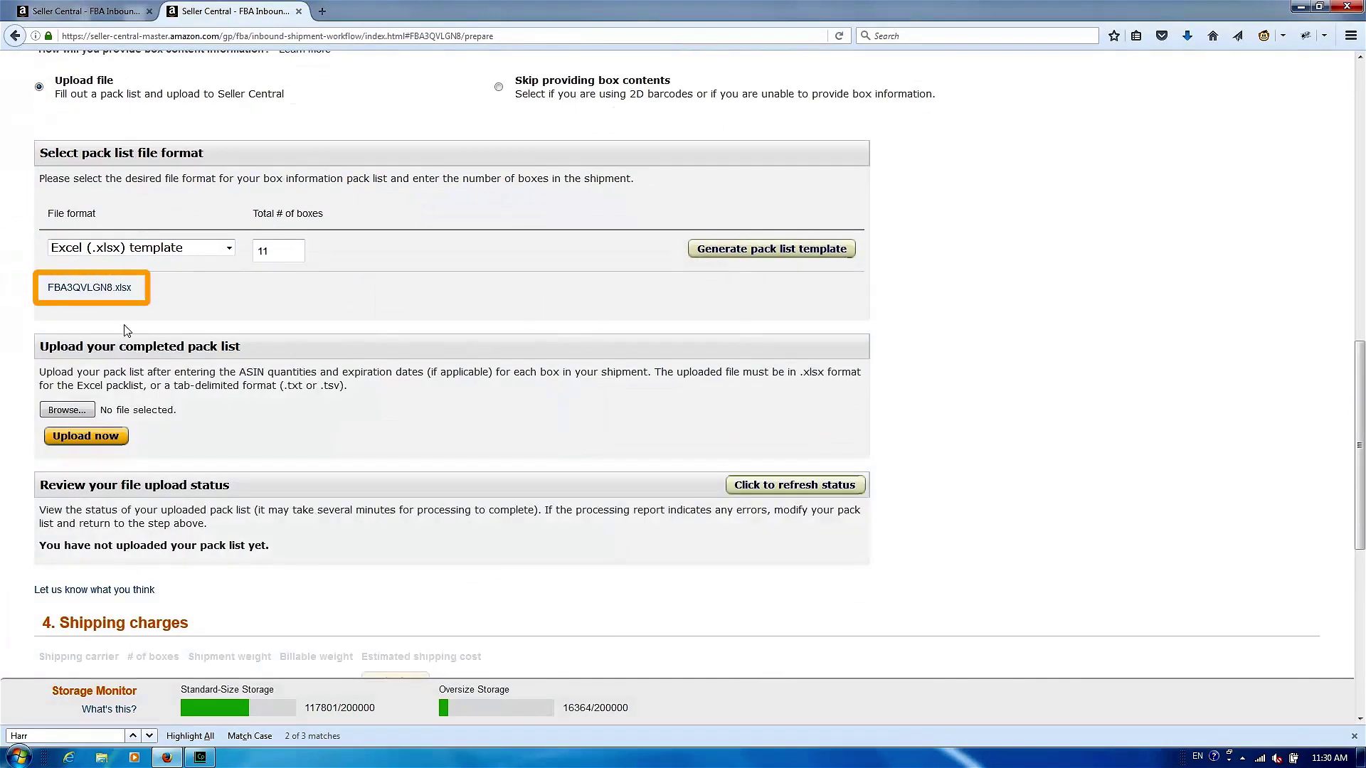
Open the generated pack list template in Excel and enable editing
click(98, 290)
click(678, 440)
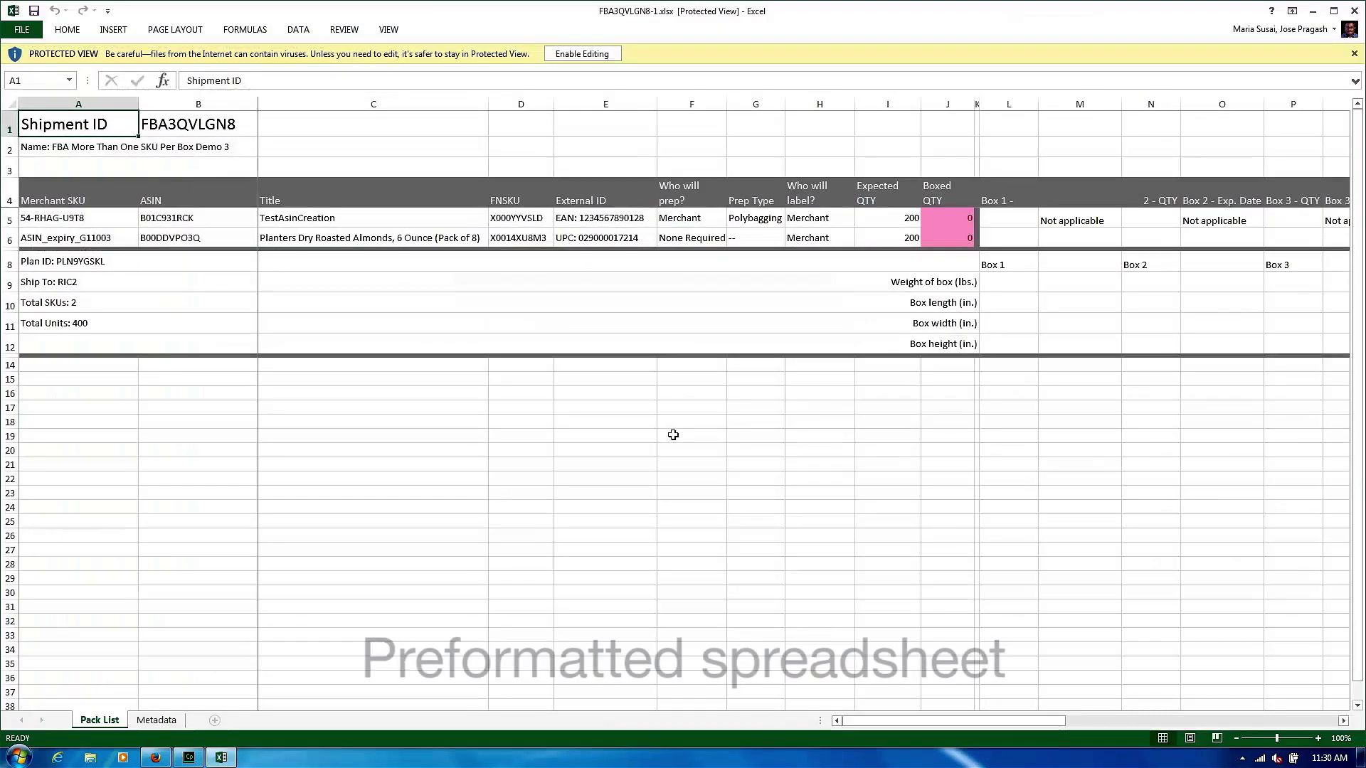
click(553, 57)
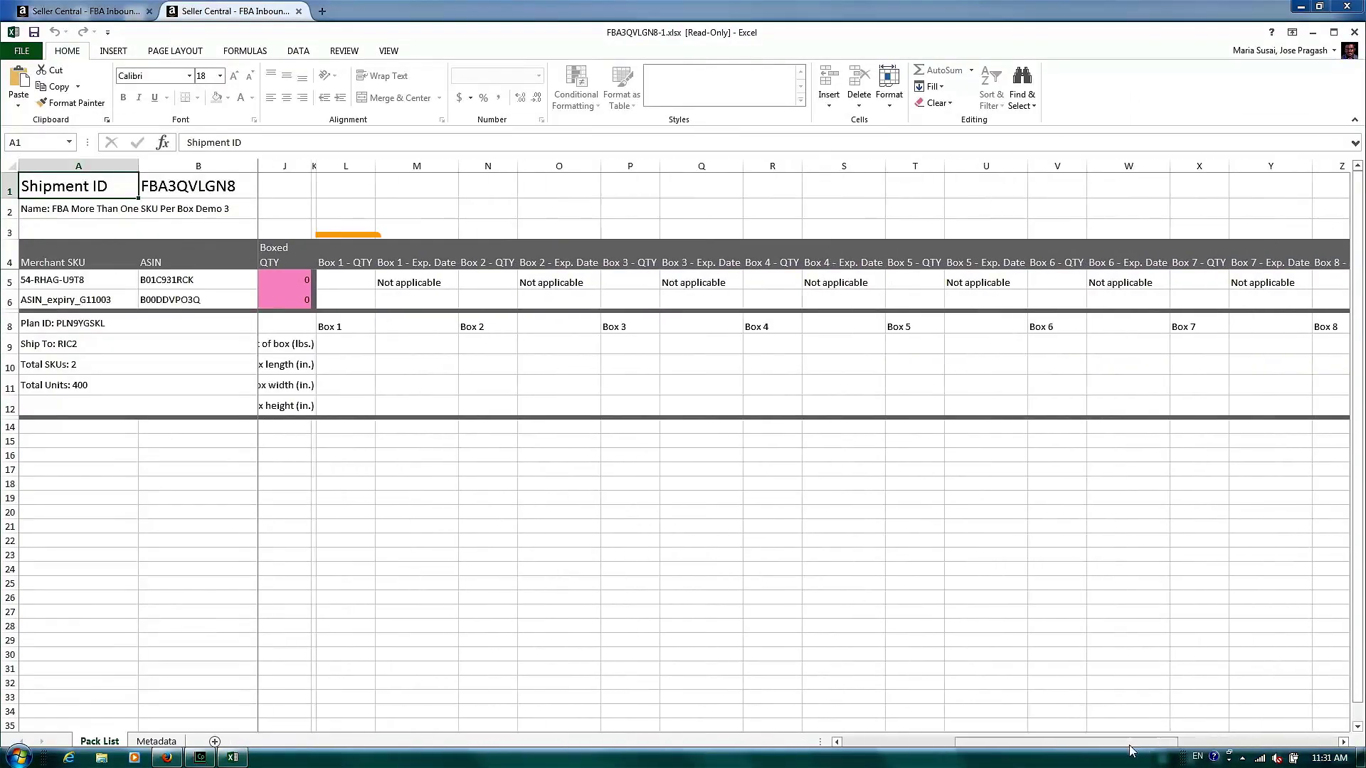
Enter 20 units per box for both SKUs and the expiration date 6/7/18 for the almonds
text(20)
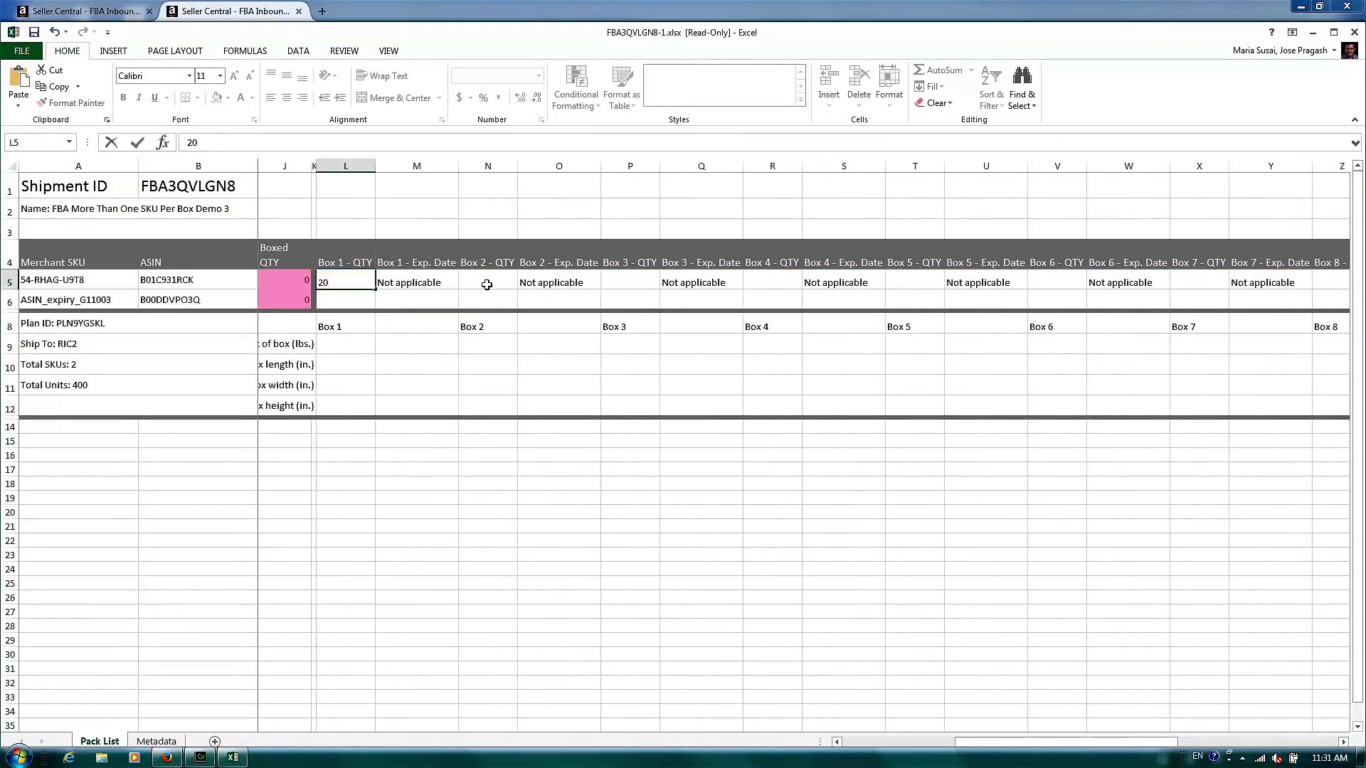
click(487, 284)
text(20)
click(618, 281)
text(2)
click(560, 299)
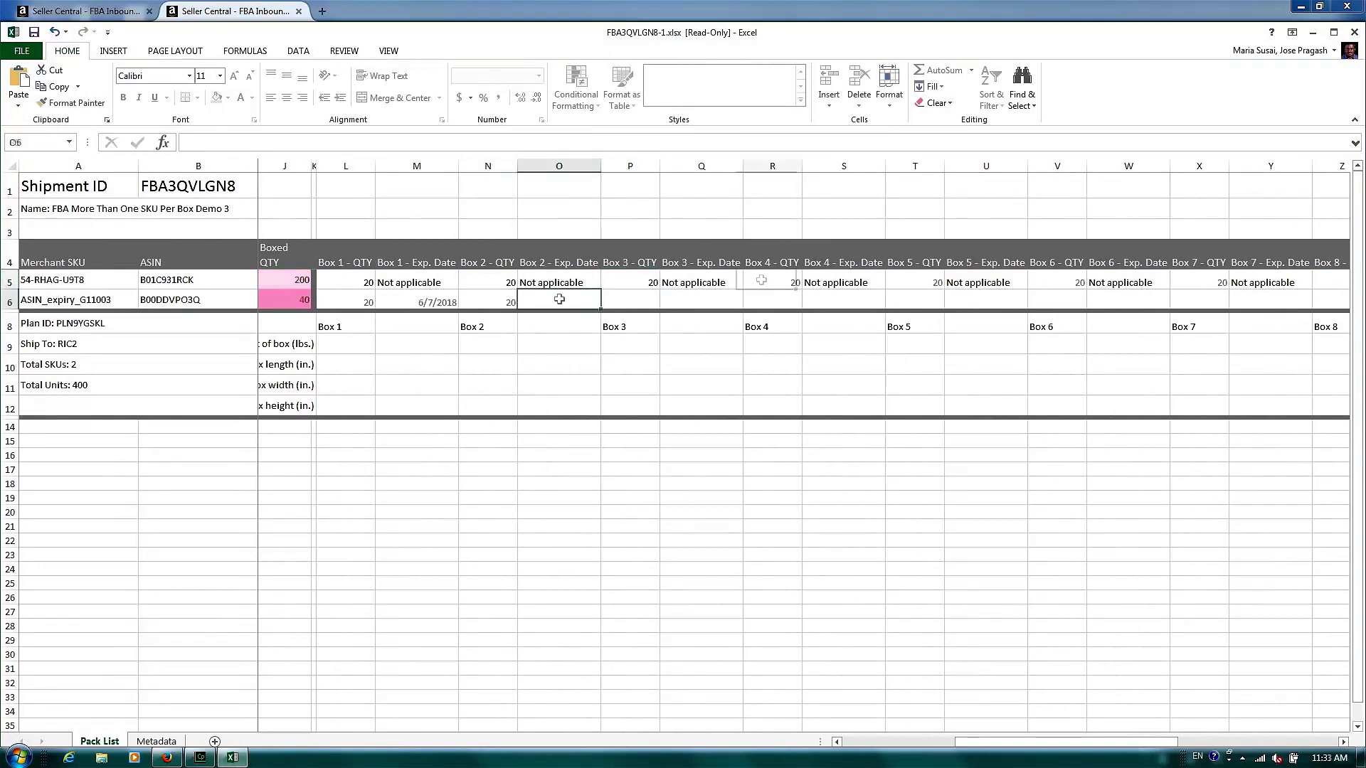
text(6/7/18)
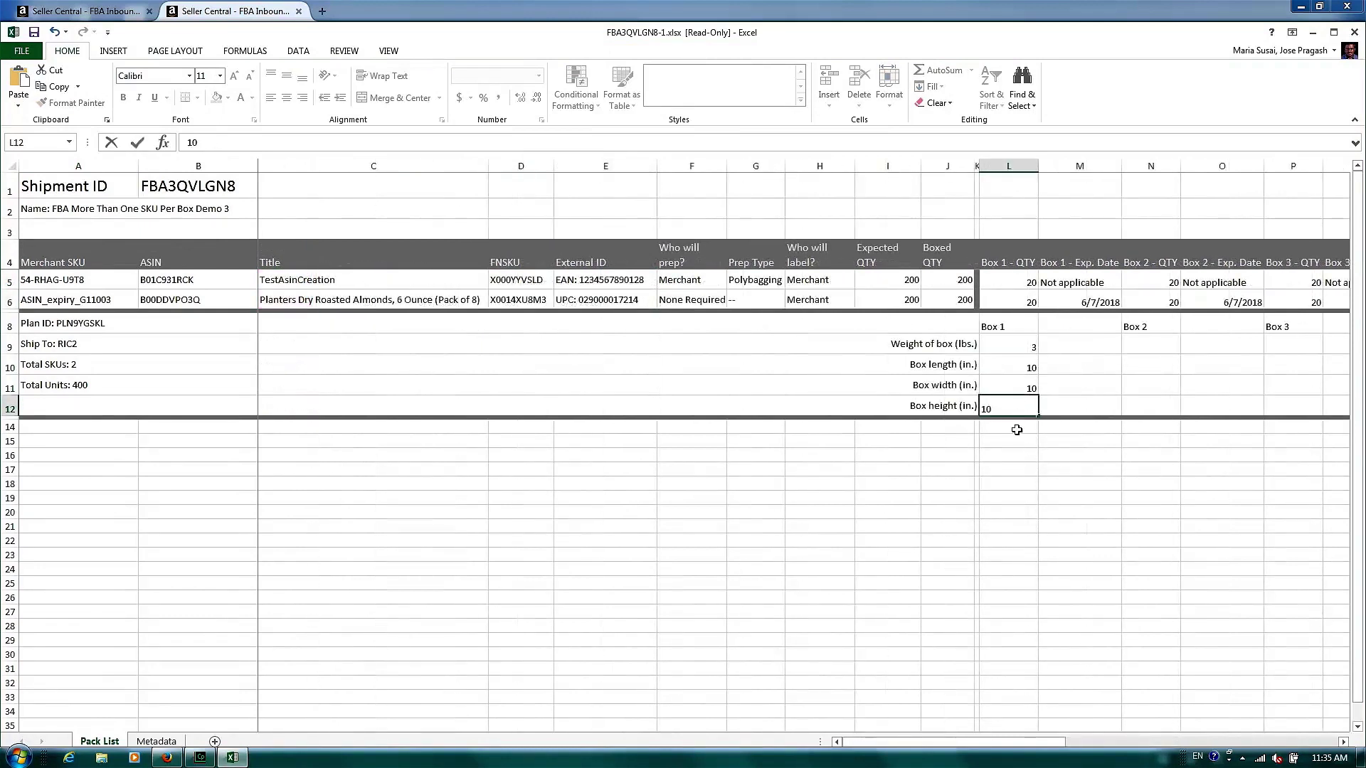
Enter a 3 lb weight and 10 x 10 x 10 in. dimensions for box 1 and copy them to box 2
drag(1010, 347, 1020, 400)
right_click(1018, 403)
click(1044, 436)
drag(1147, 341, 1151, 409)
right_click(1151, 410)
click(1181, 472)
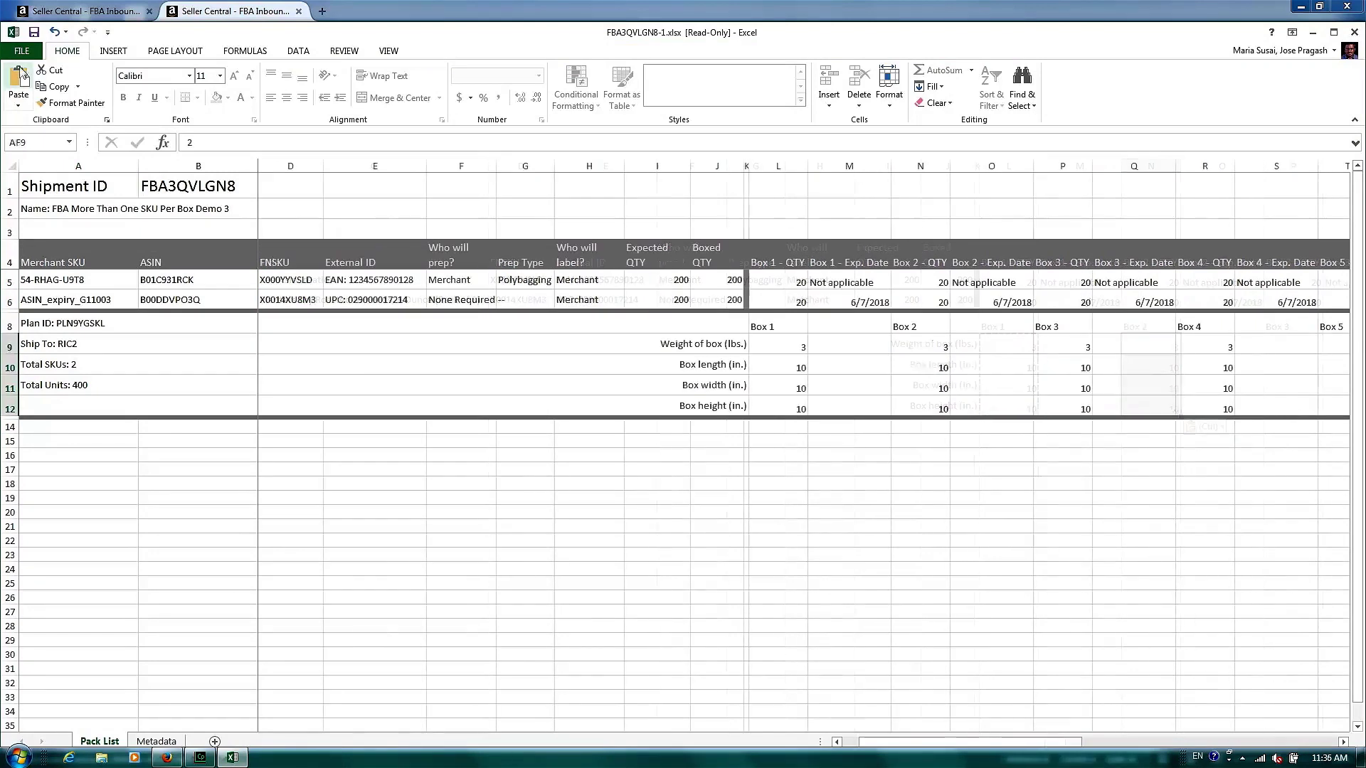
Save the completed workbook in the Pack List documents folder and upload it as the shipment's pack list in Seller Central
click(21, 51)
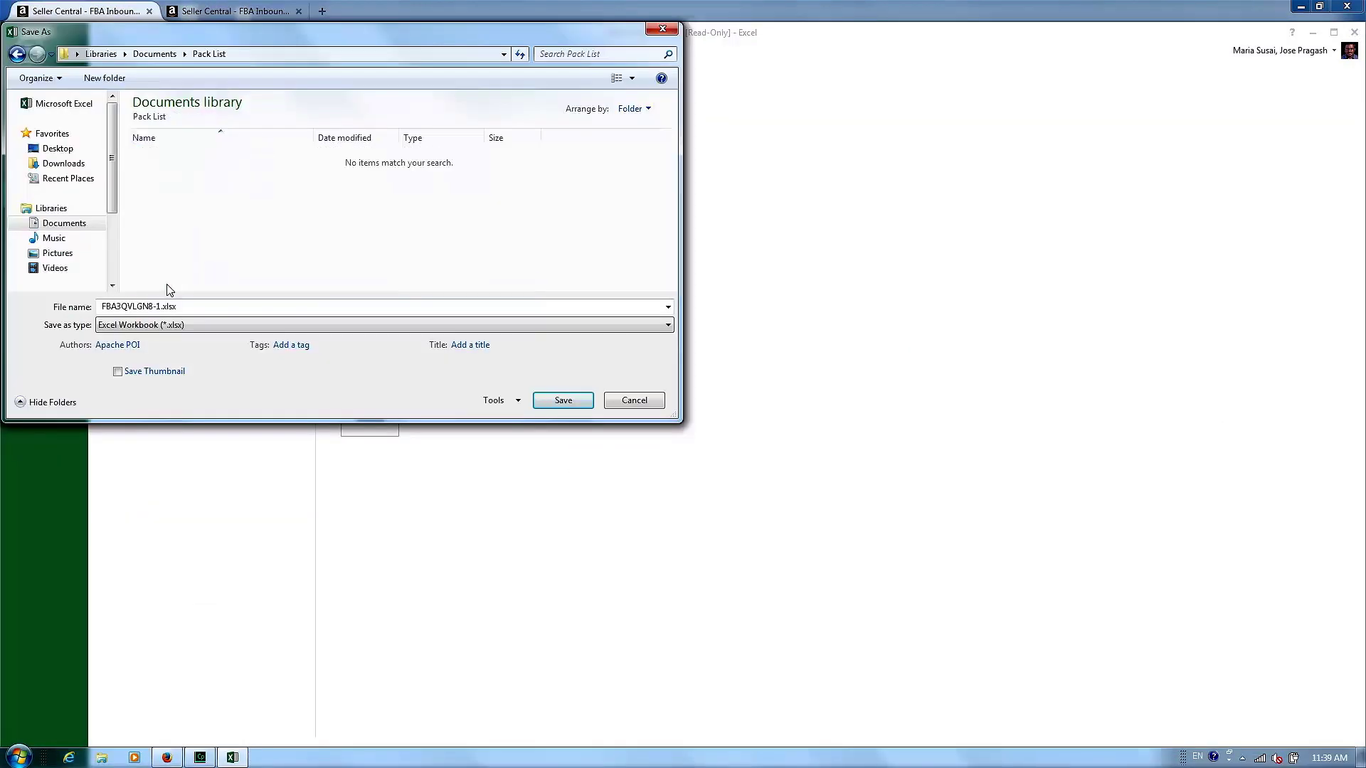
click(562, 401)
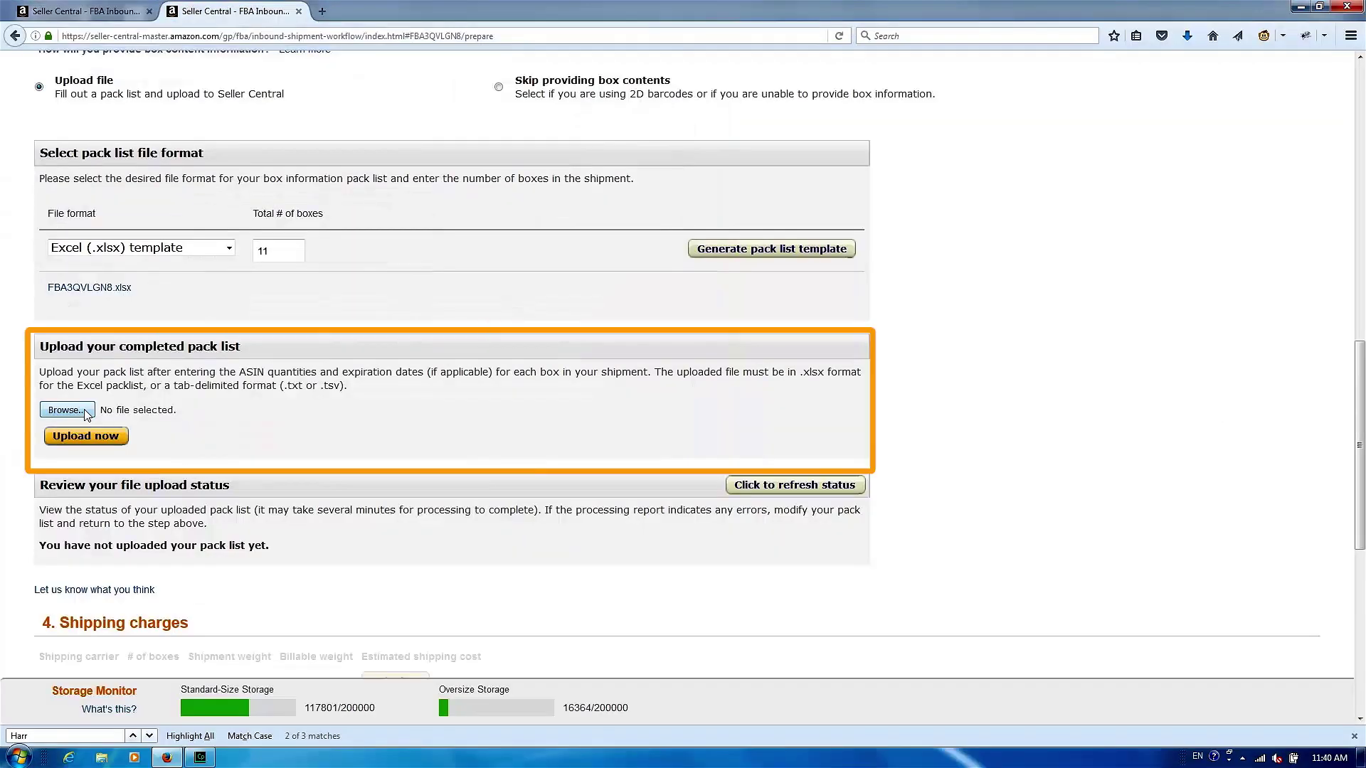
click(67, 410)
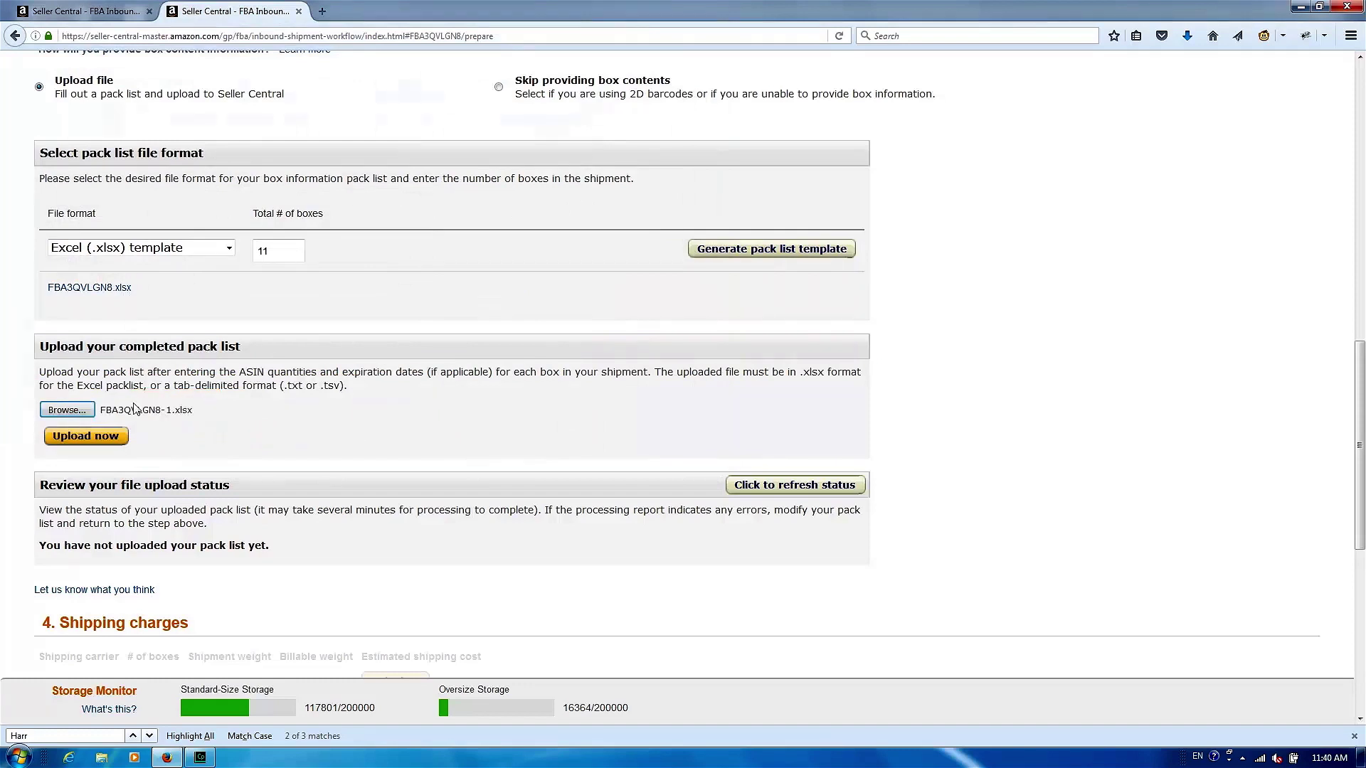
click(105, 438)
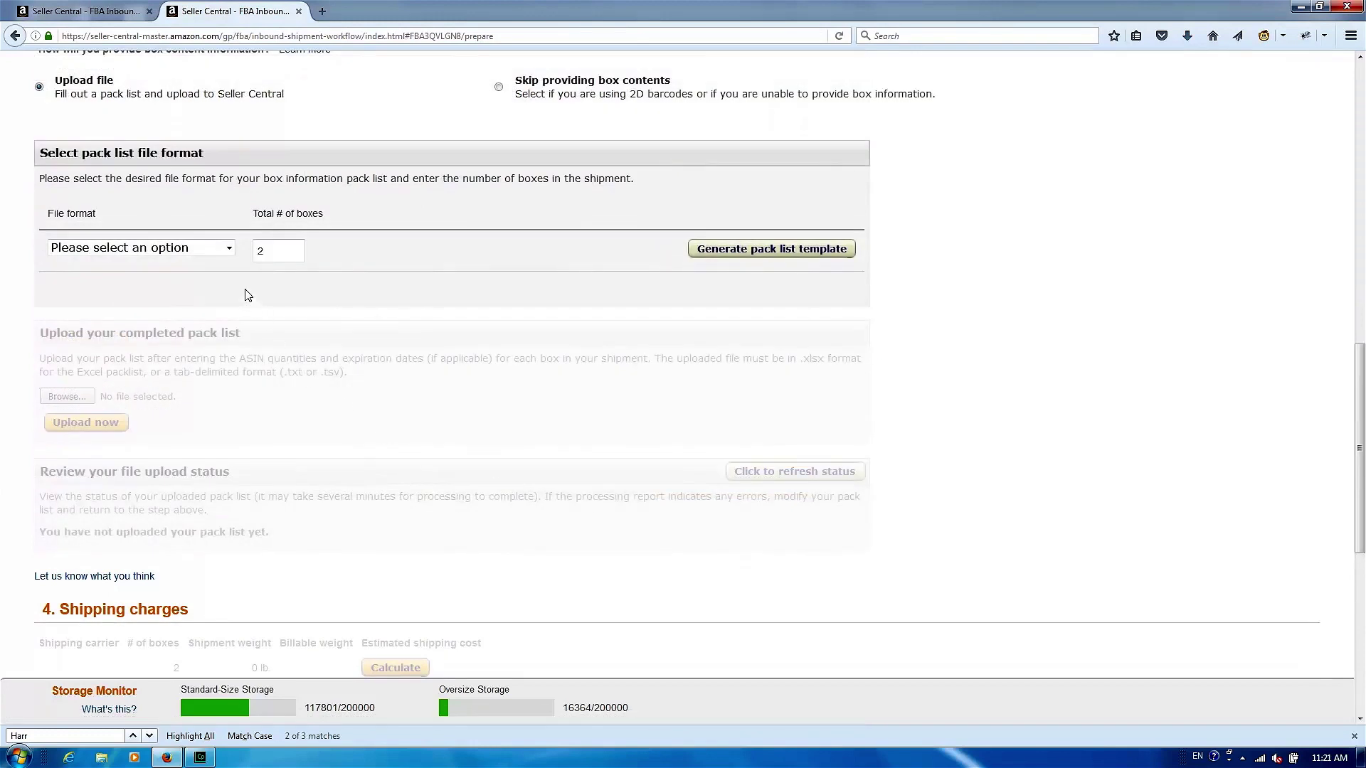
click(229, 249)
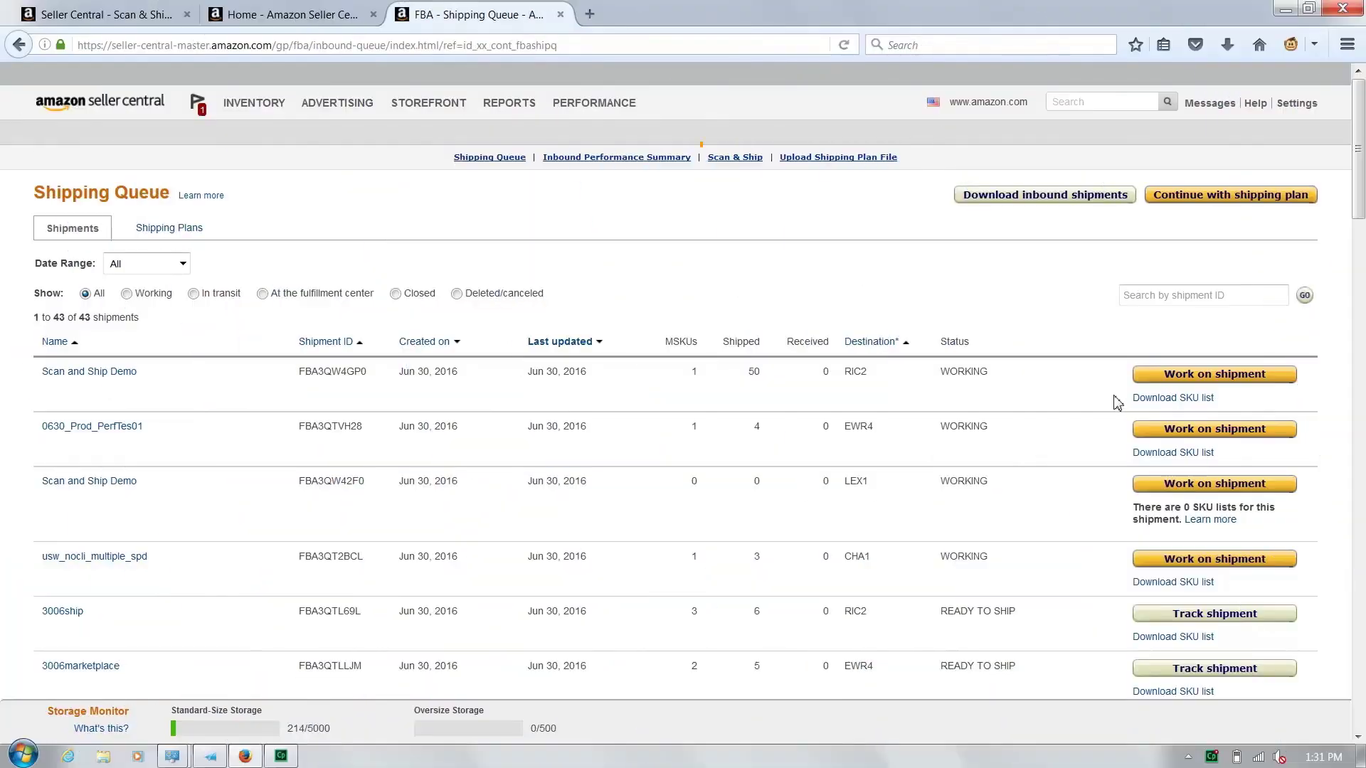
Open Scan & Ship and create a new shipment named Scan&Ship Demo
click(735, 157)
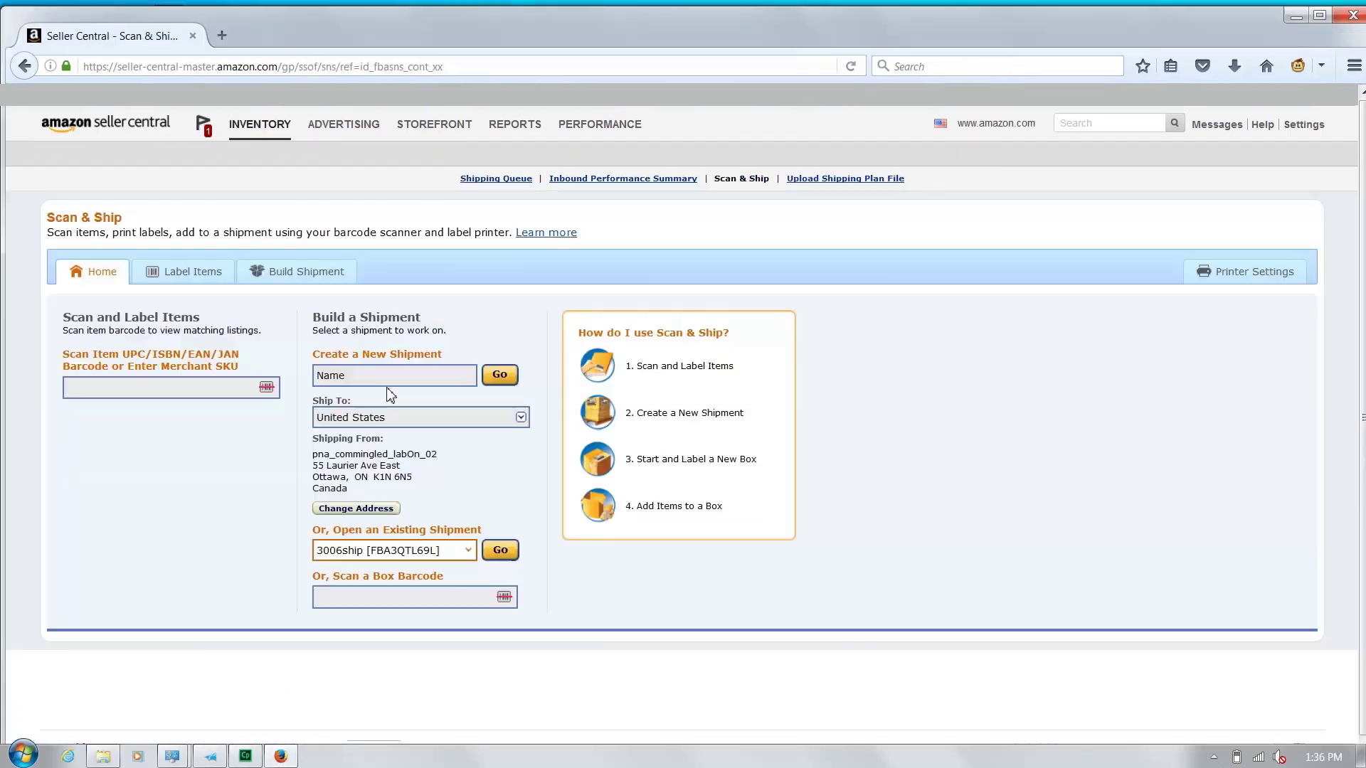
click(370, 379)
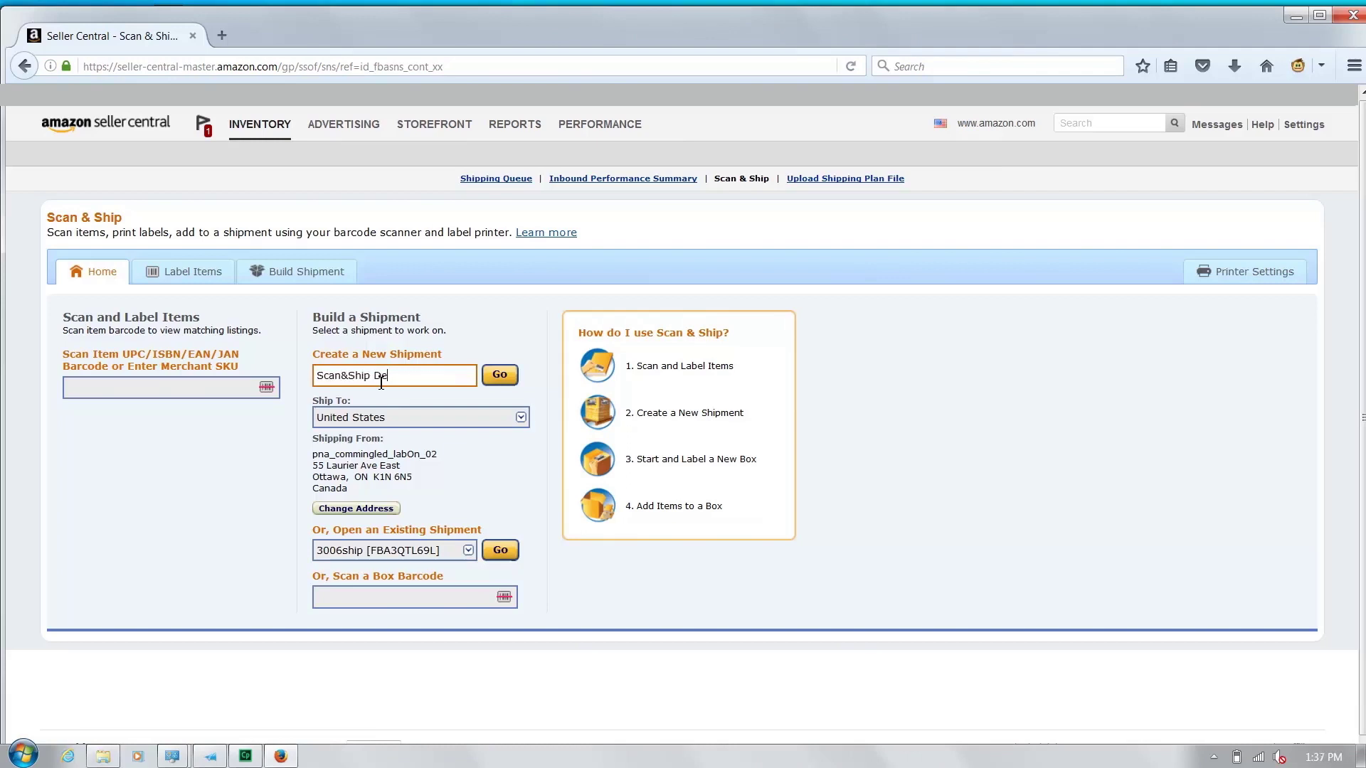
click(499, 374)
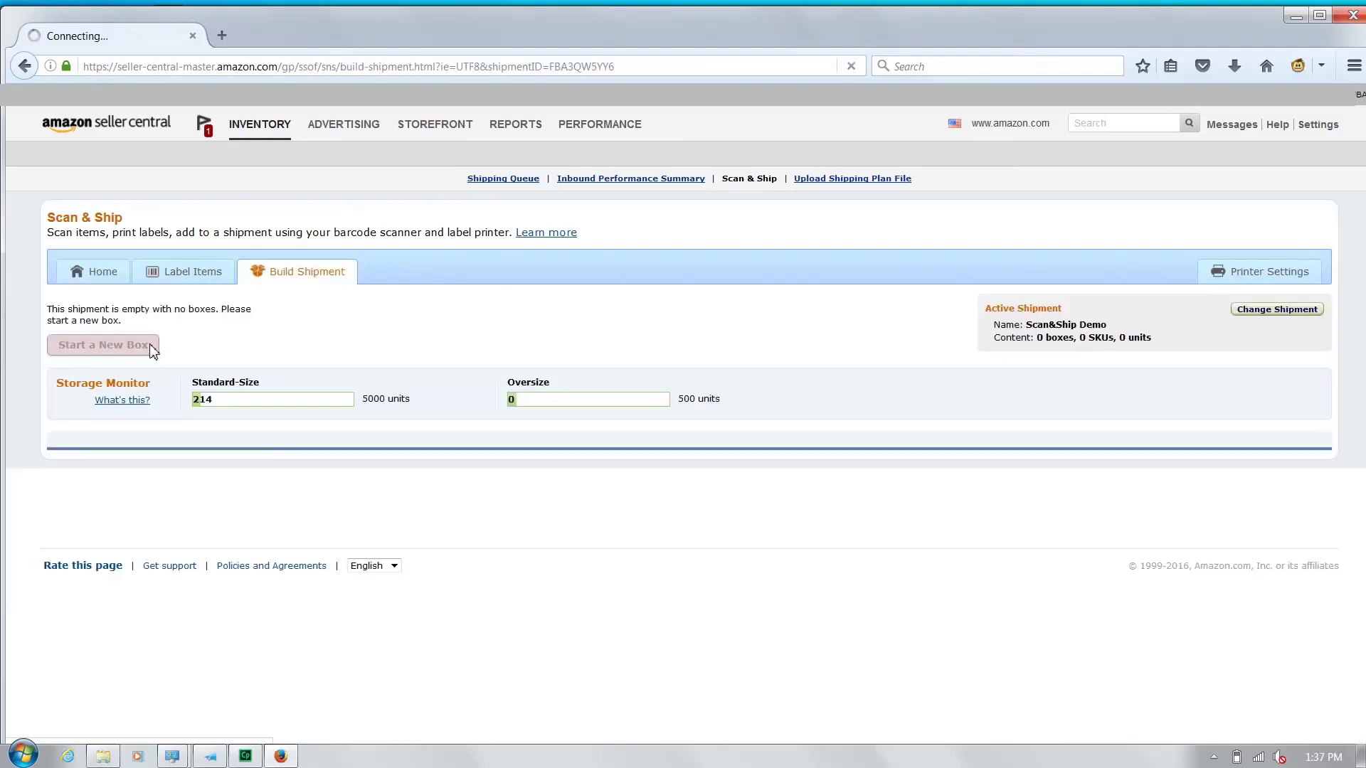
Look up item X001418ZOD in the shipment's active box and add a quantity of 50 units
text(X001418ZOD)
key(Return)
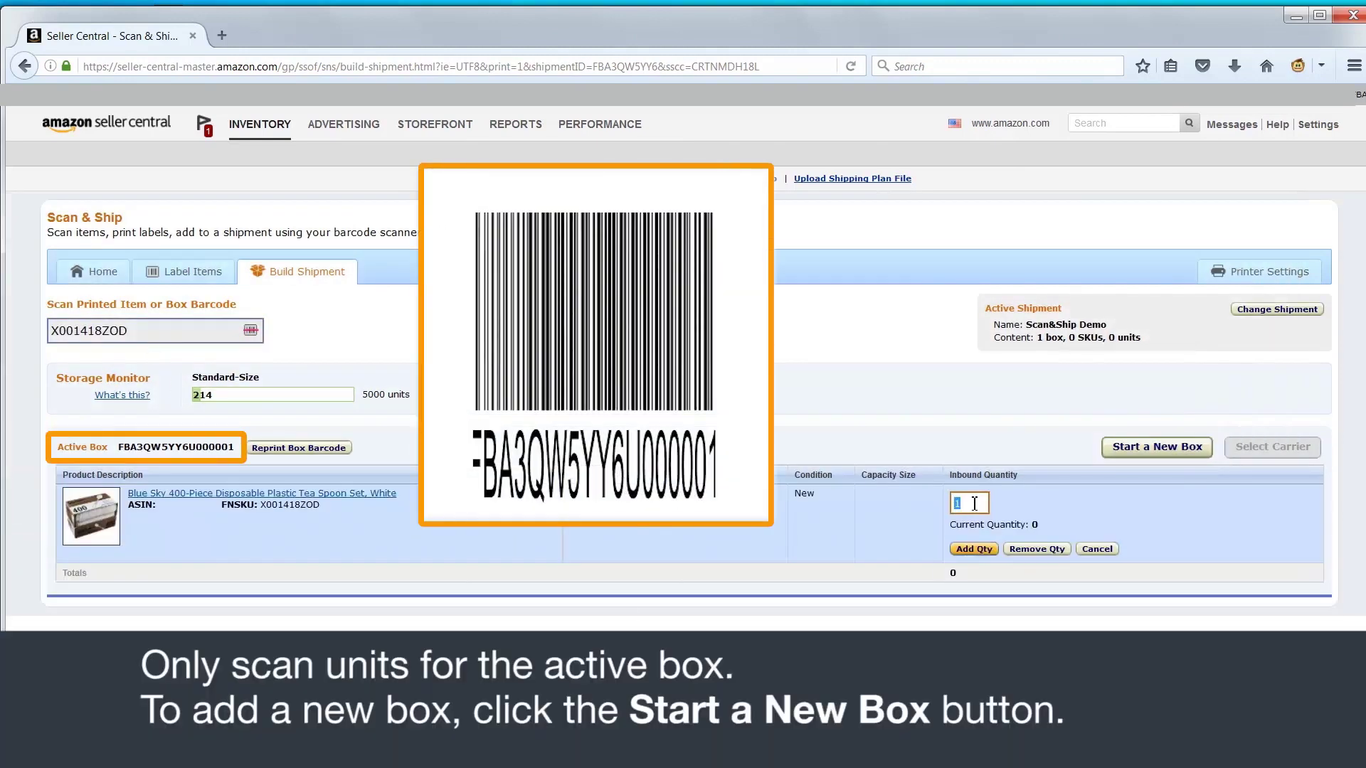
text(50)
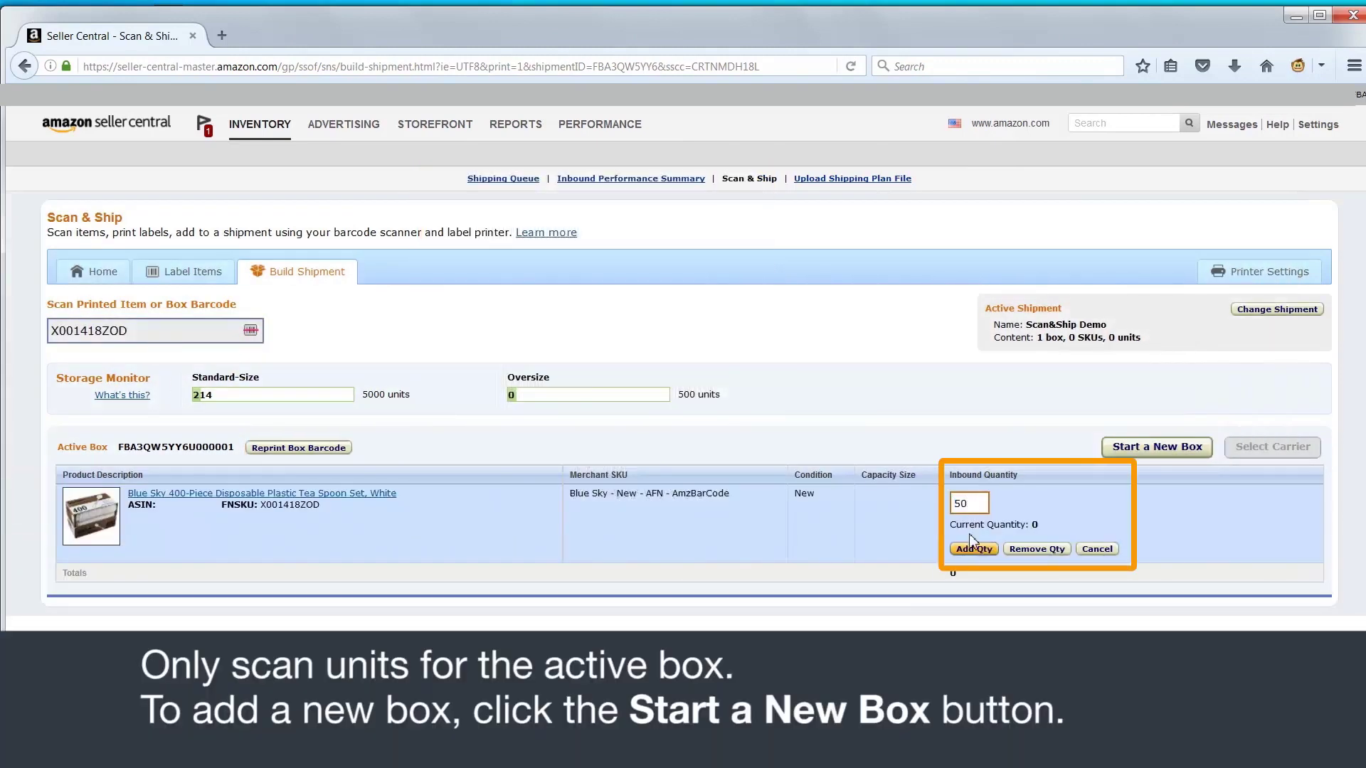
click(973, 549)
Proceed to carrier selection for the shipment and enter a 3 lb weight and a first dimension of 10 in. for box 1
click(1272, 460)
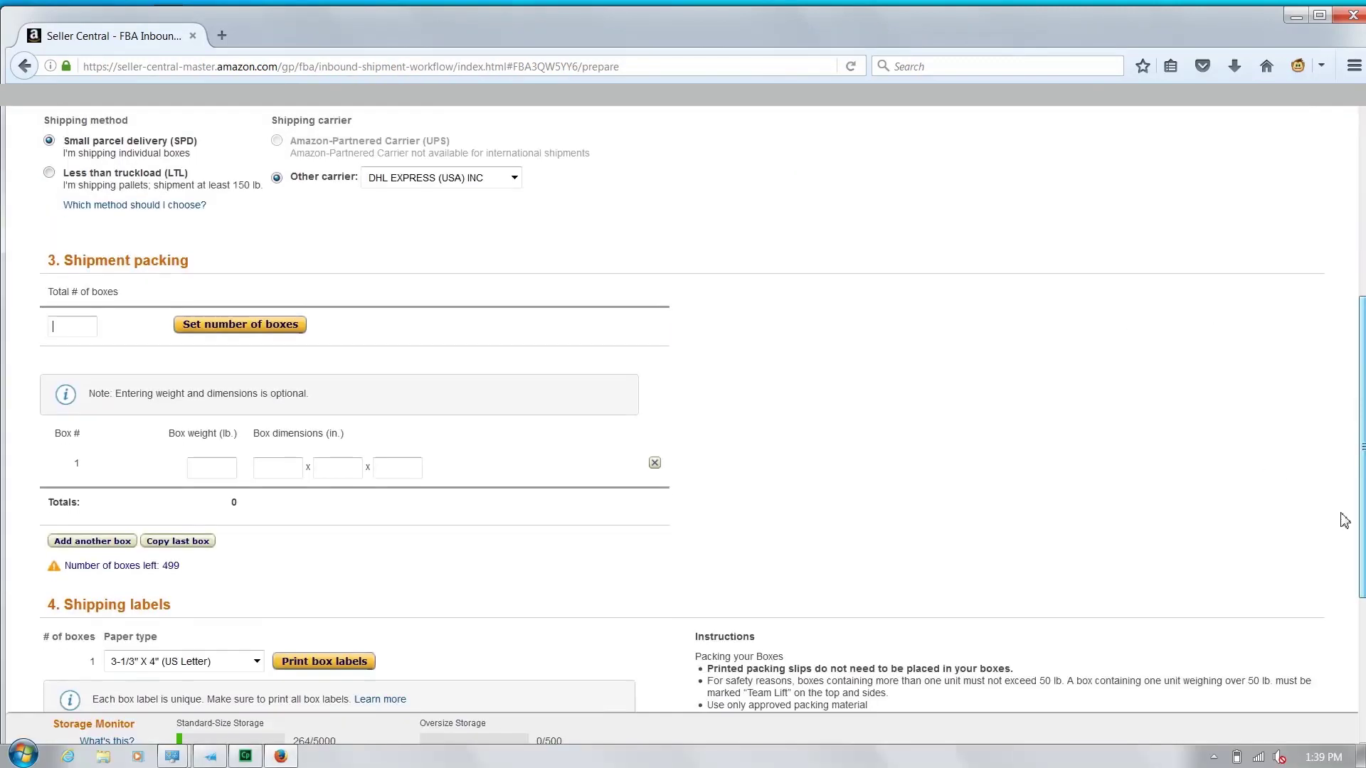
click(212, 468)
text(3)
click(275, 472)
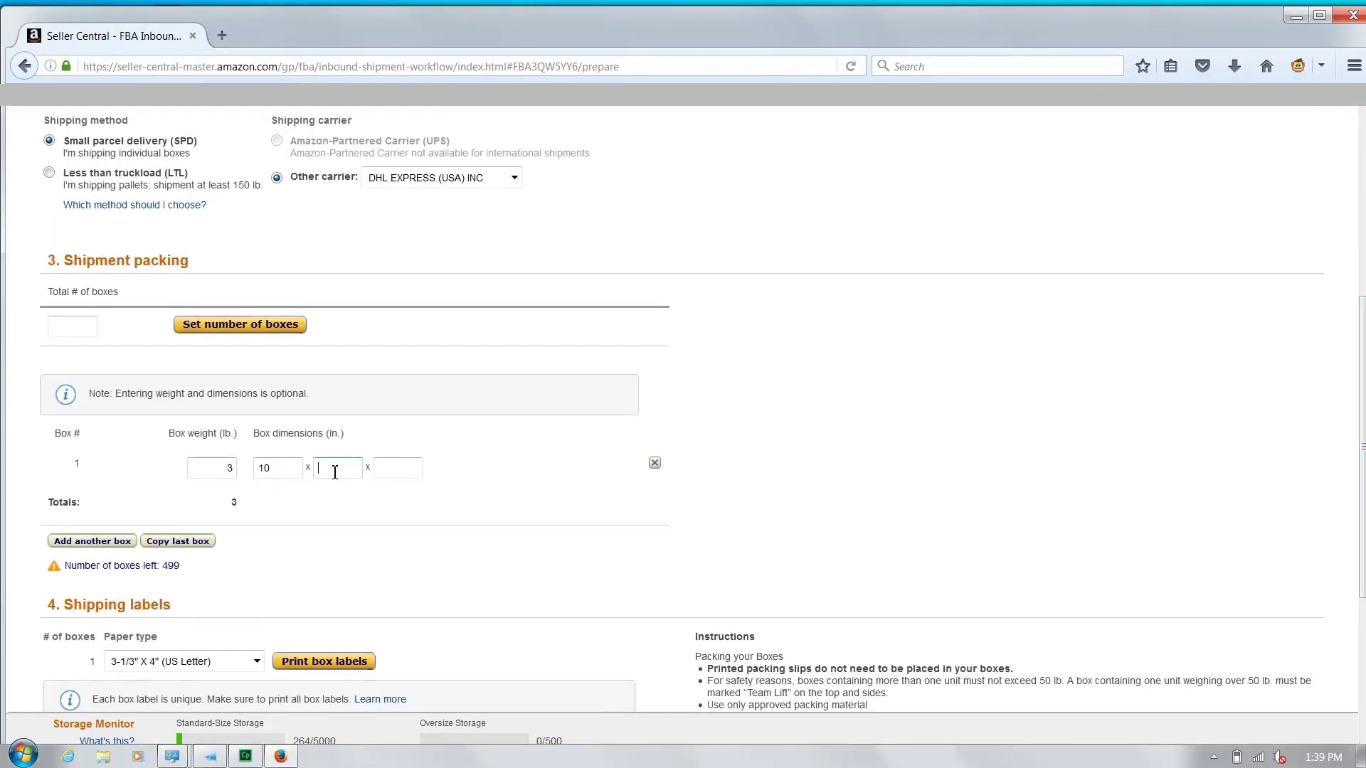